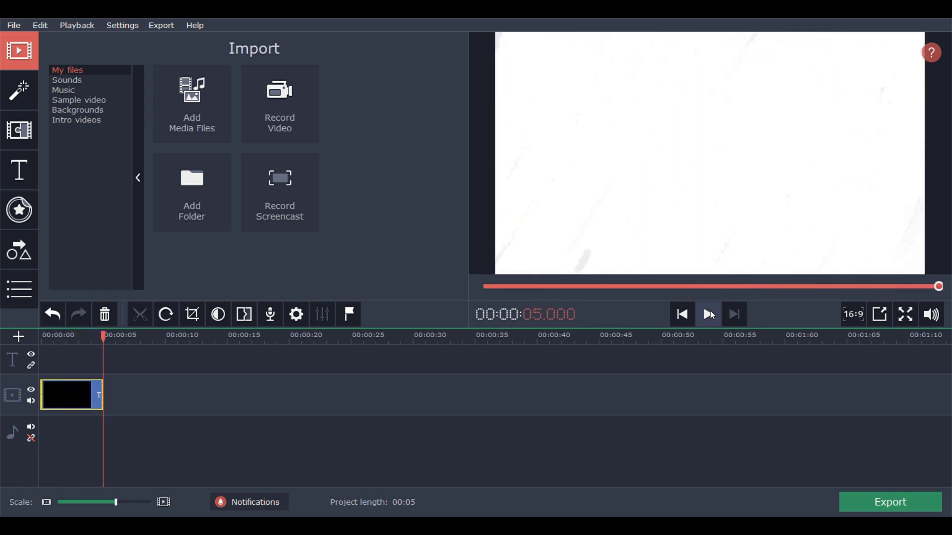
Slow the brushstroke background clip to 87% speed and play it back from the start
double_click(84, 394)
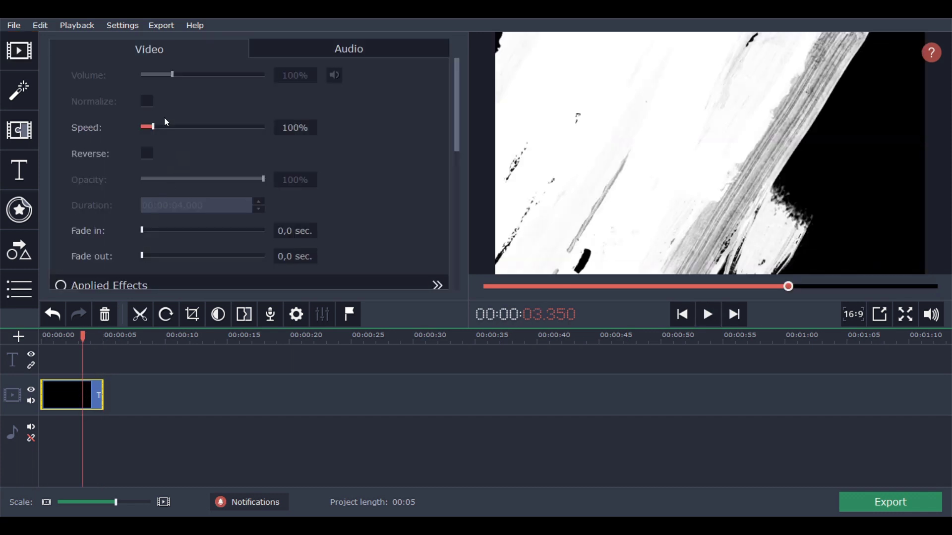
scroll(154, 128, "down", 2)
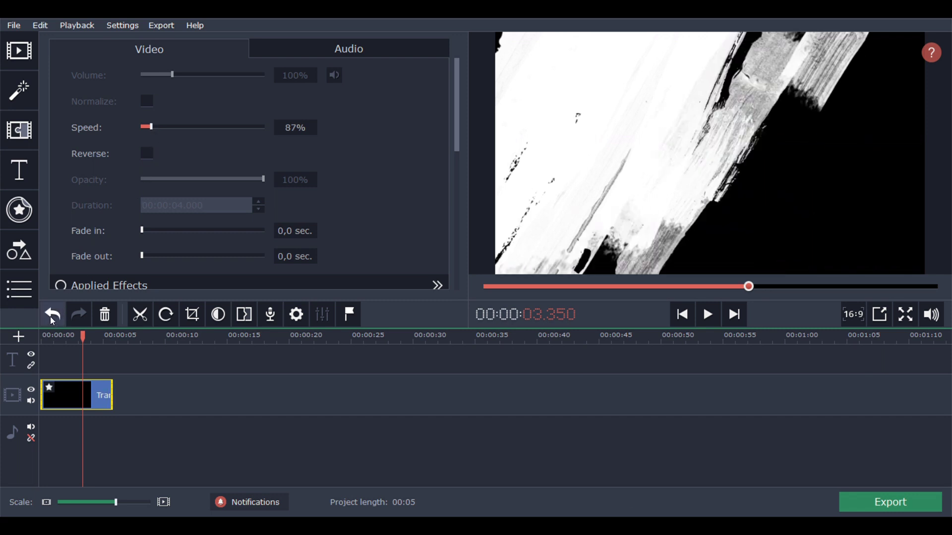
left_click(47, 336)
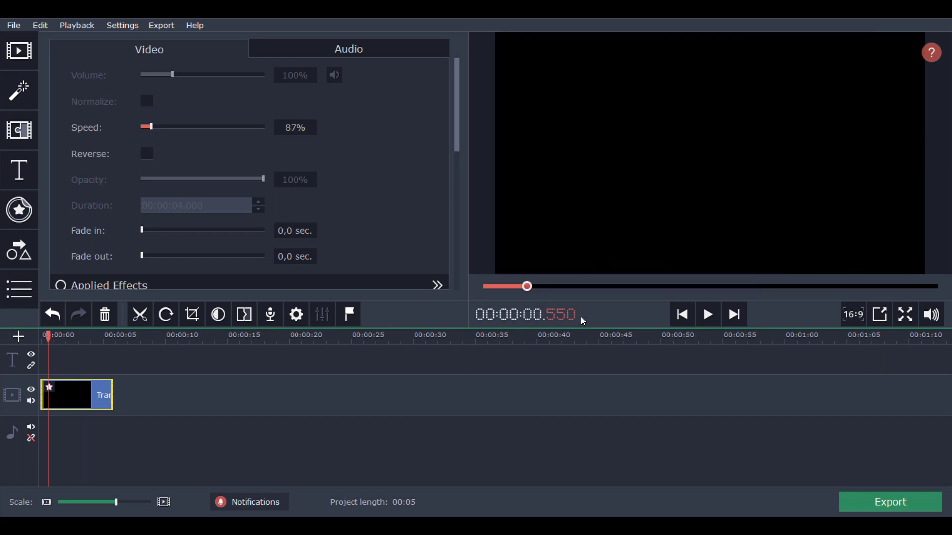
left_click(708, 316)
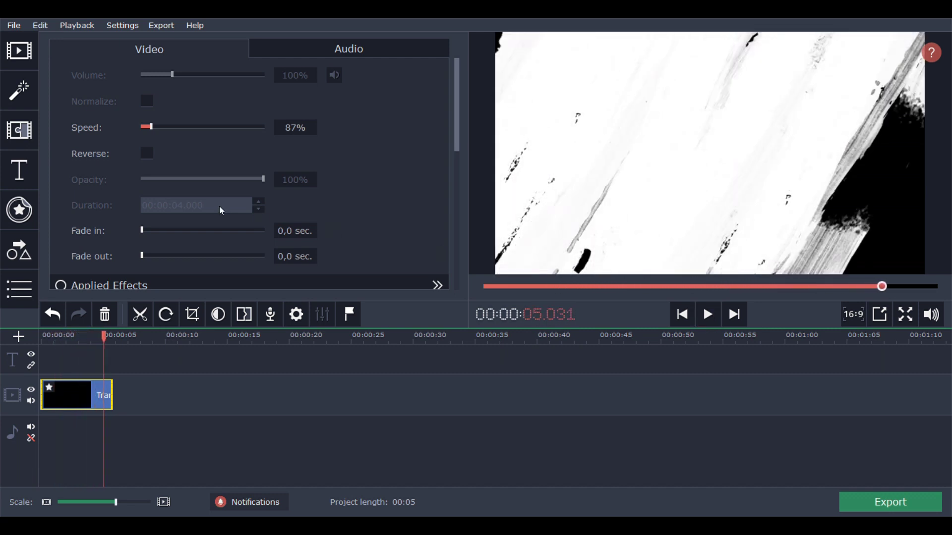
left_click(19, 50)
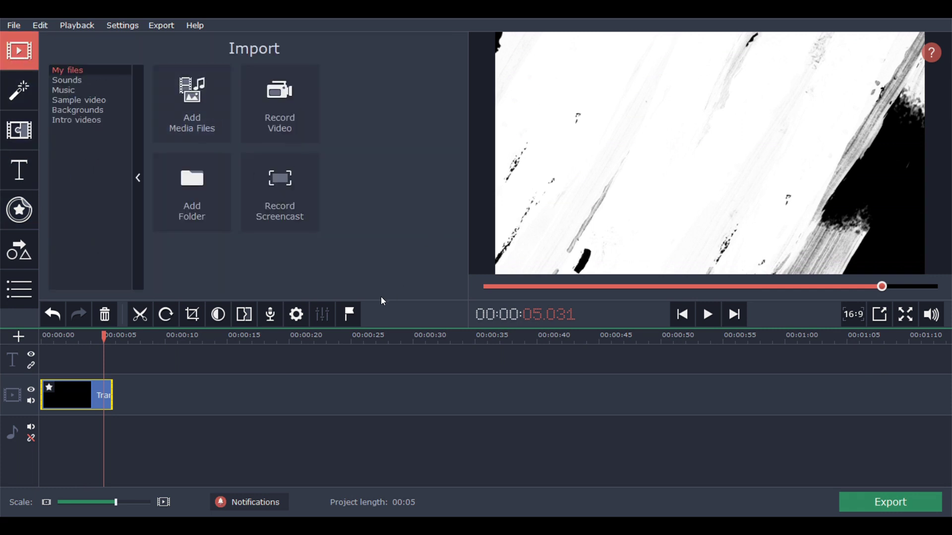
Put the logo on an overlay track, shrink and centre it, with 1 s fade-in and 0.5 s fade-out
left_click_drag(145, 398, 95, 395)
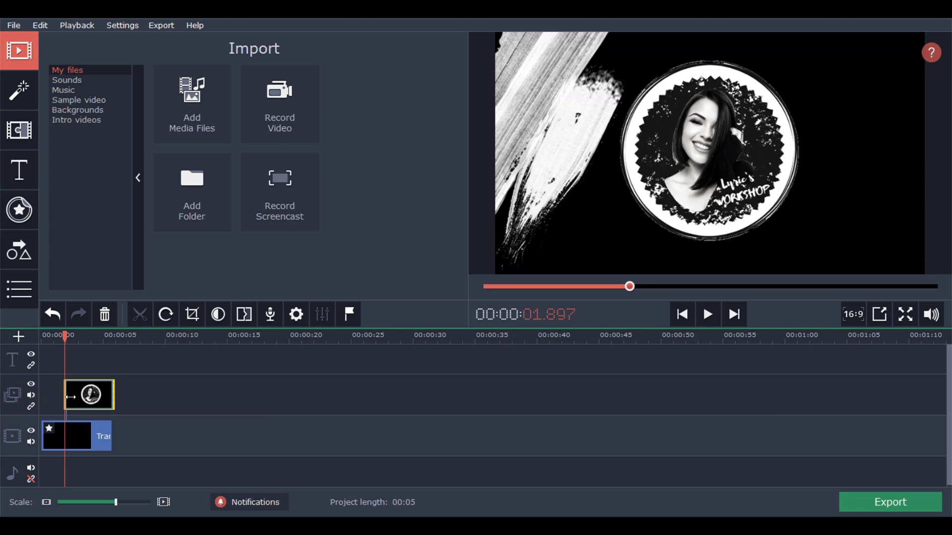
double_click(91, 401)
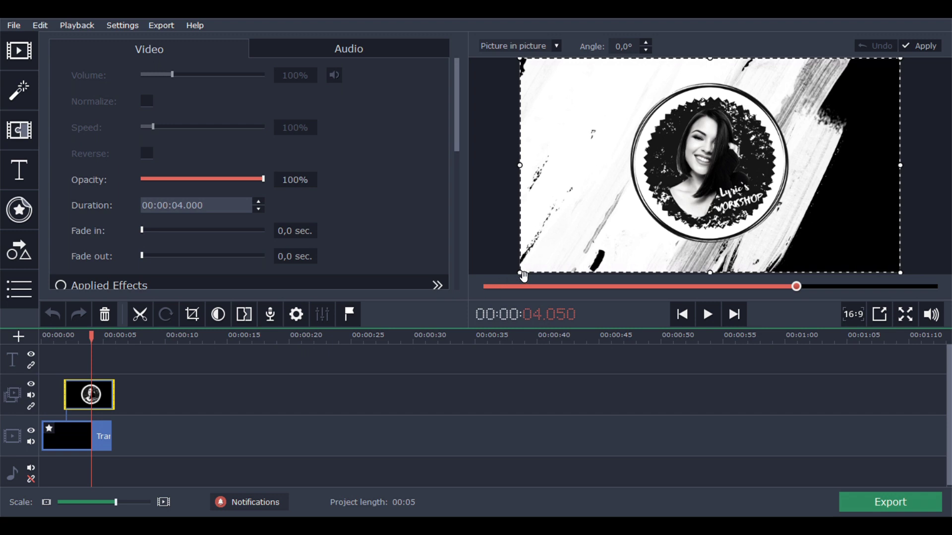
left_click_drag(524, 277, 611, 222)
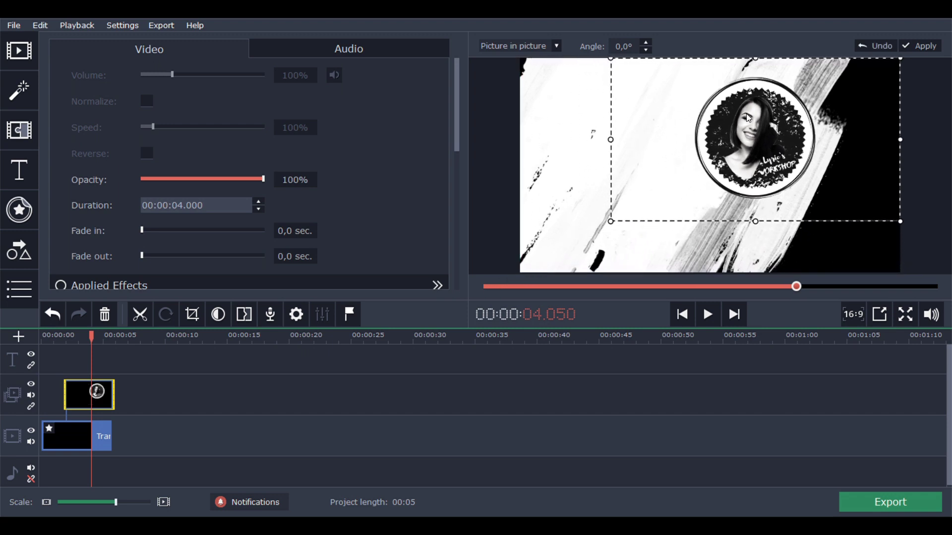
left_click_drag(752, 122, 719, 147)
scroll(163, 176, "down", 1)
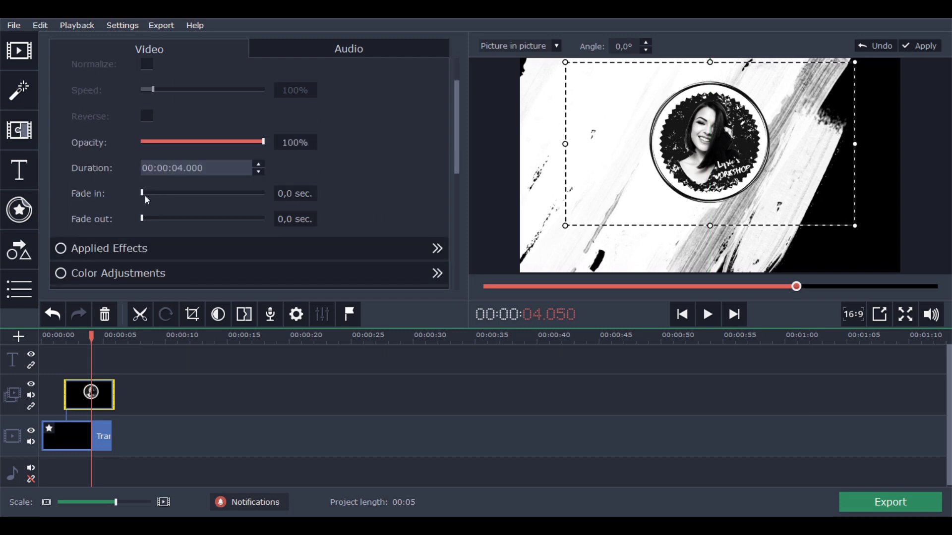
left_click_drag(148, 191, 154, 191)
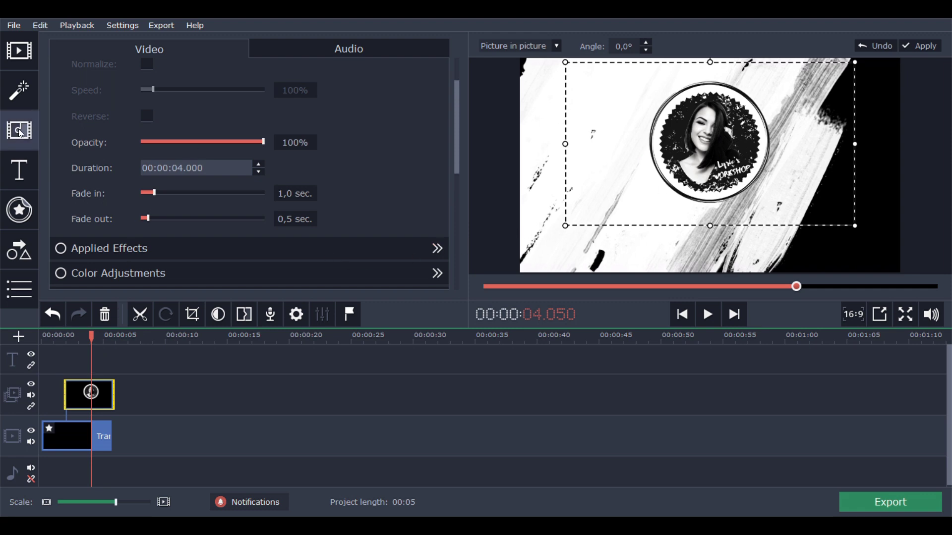
Preview the Basic 'Typewriter' title and place it at 00:00 on the title track
left_click(26, 171)
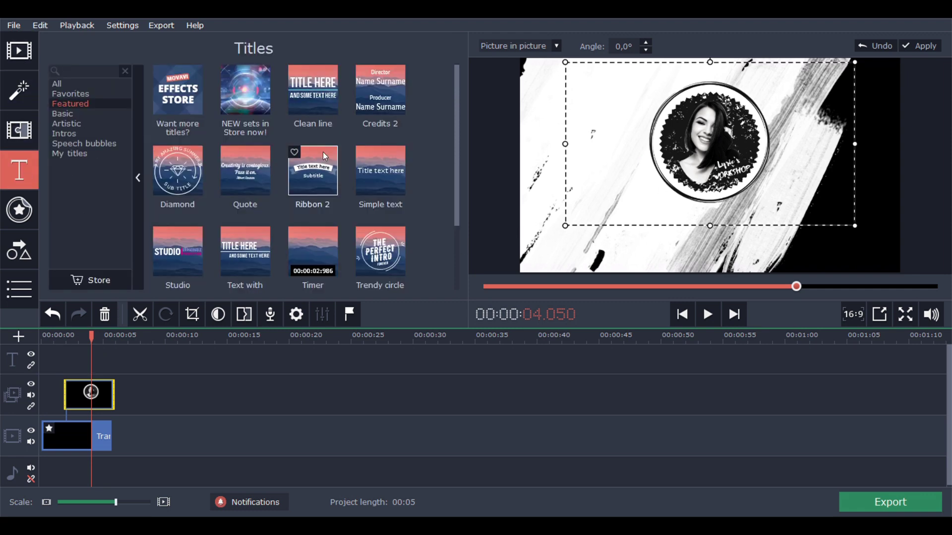
scroll(342, 168, "down", 3)
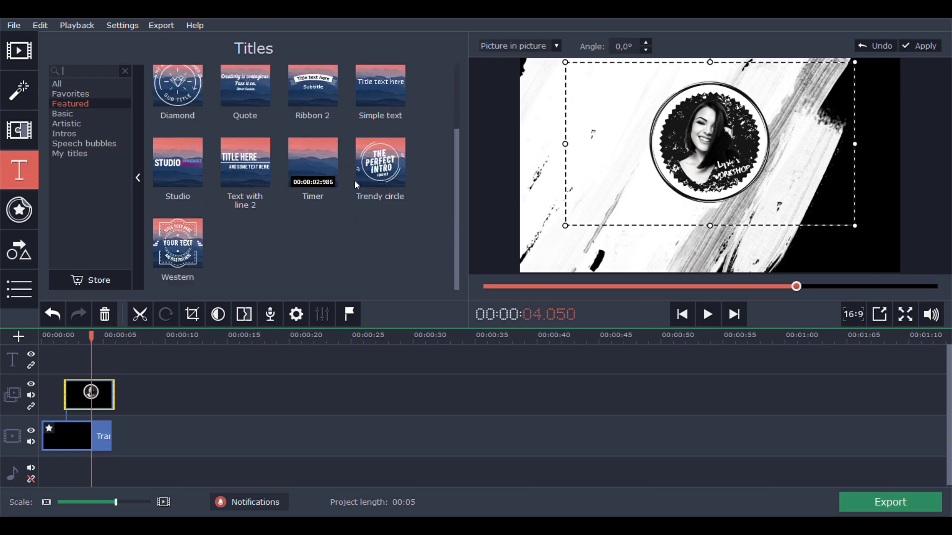
left_click(66, 115)
scroll(246, 202, "down", 5)
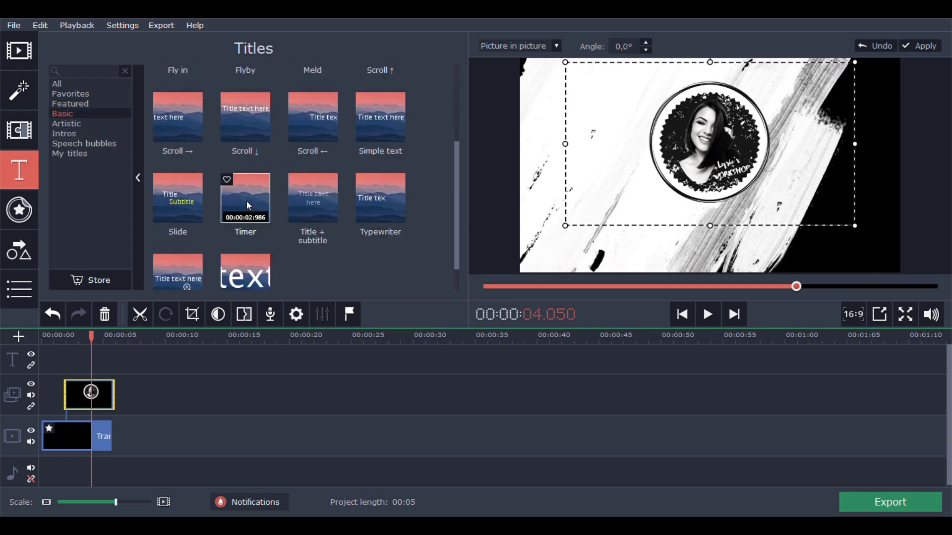
left_click(385, 200)
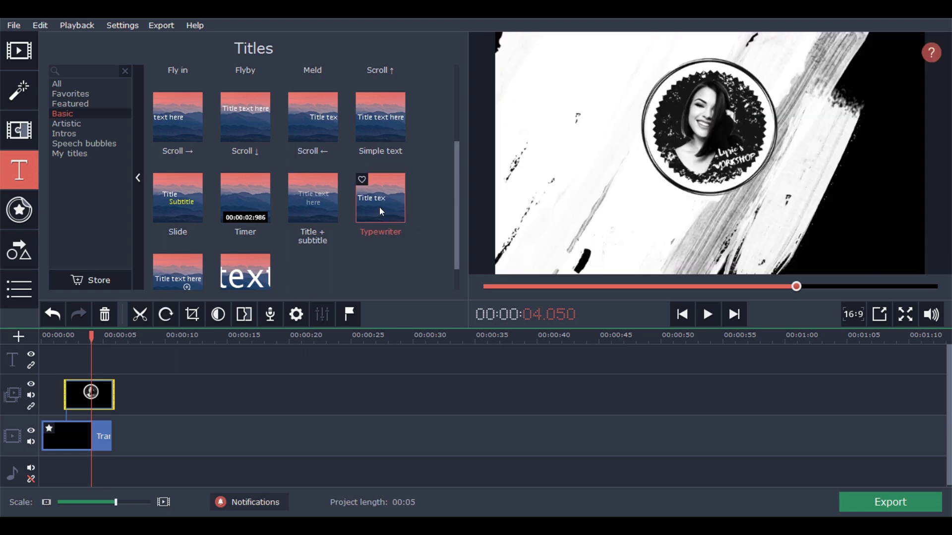
left_click(707, 315)
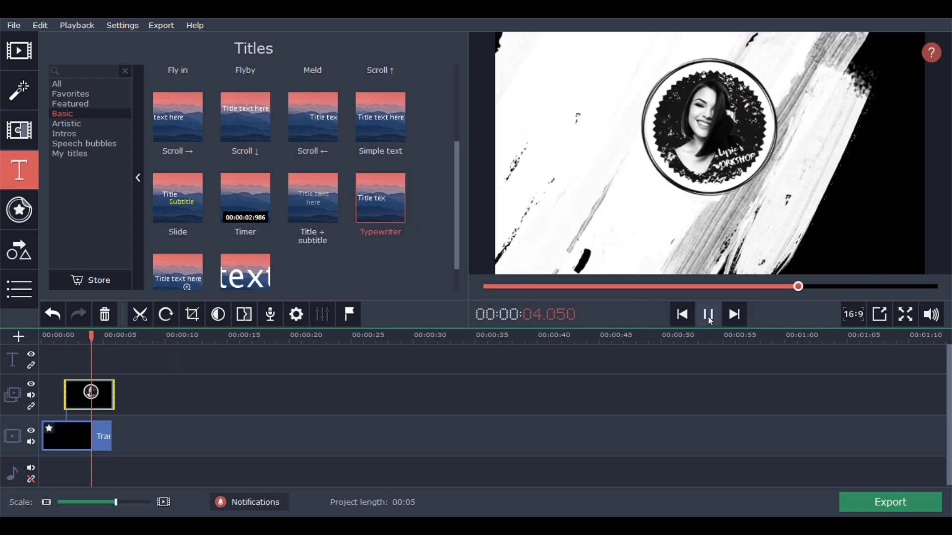
left_click(371, 209)
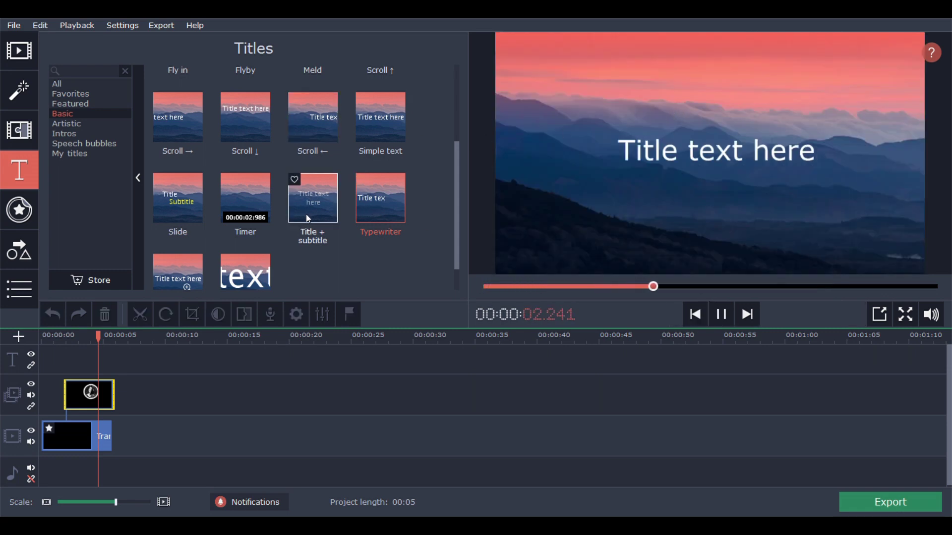
left_click_drag(379, 200, 66, 338)
Replace the title placeholder with 'Lyric's Workshop' and move it below the circular logo
left_click(87, 354)
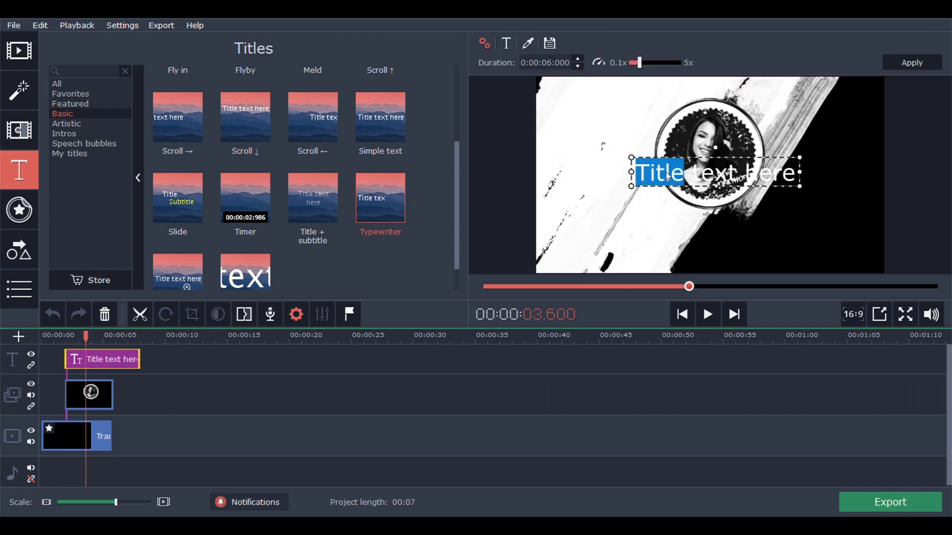
key("BackSpace")
key("Delete")
key("Delete")
key("Delete")
key("Delete")
key("Delete")
key("Delete")
key("Delete")
key("Delete")
key("Delete")
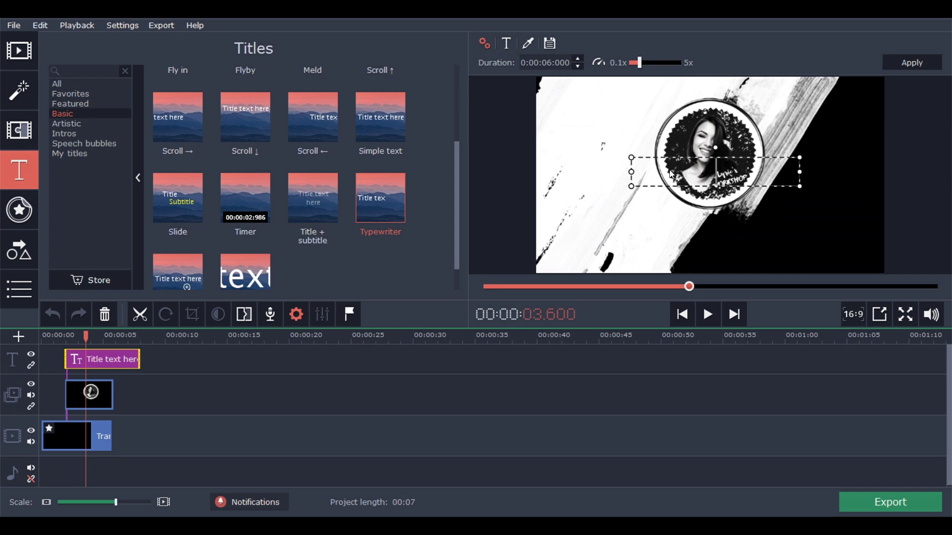
type("Lyric's Workshop")
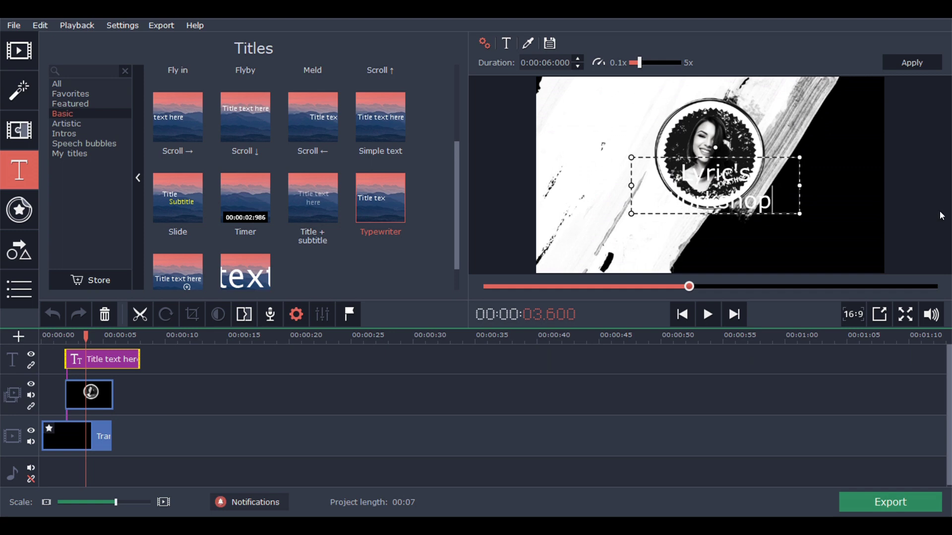
left_click_drag(805, 193, 833, 187)
left_click_drag(746, 156, 739, 228)
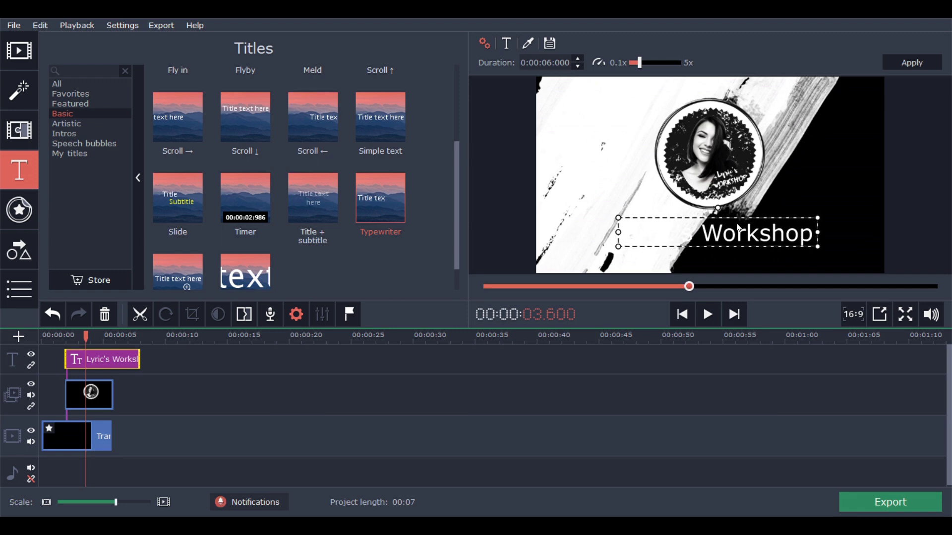
Make the title black in Wolf in the City font and refit its box under the logo
left_click(508, 45)
left_click(528, 43)
left_click(498, 125)
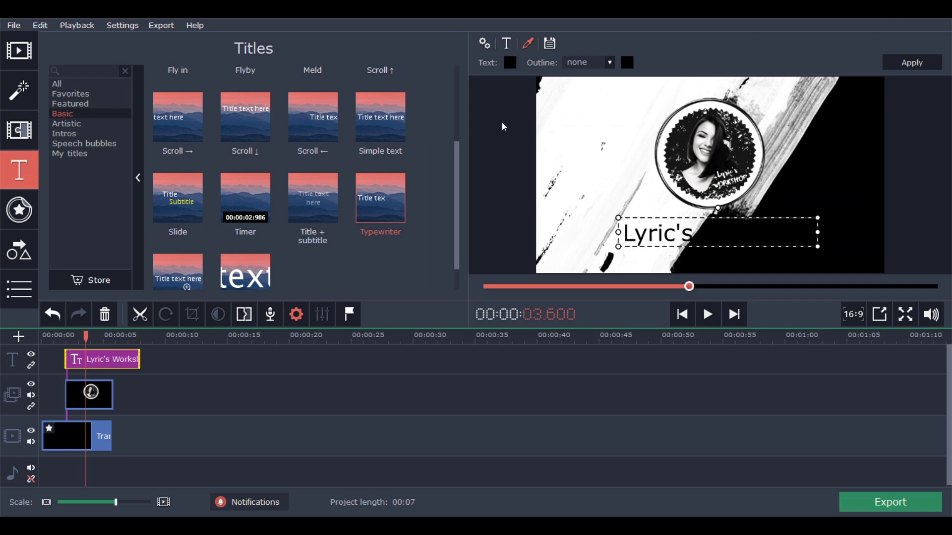
left_click(507, 42)
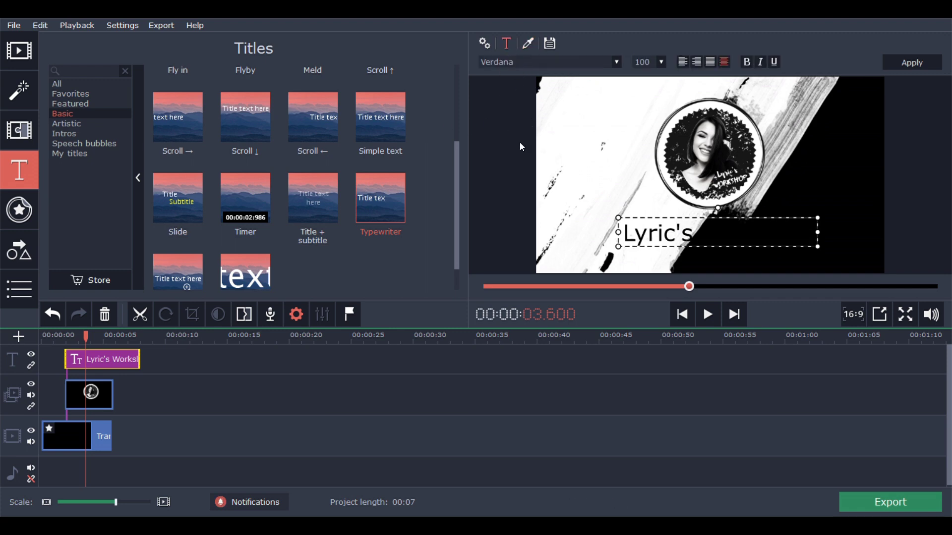
left_click(520, 96)
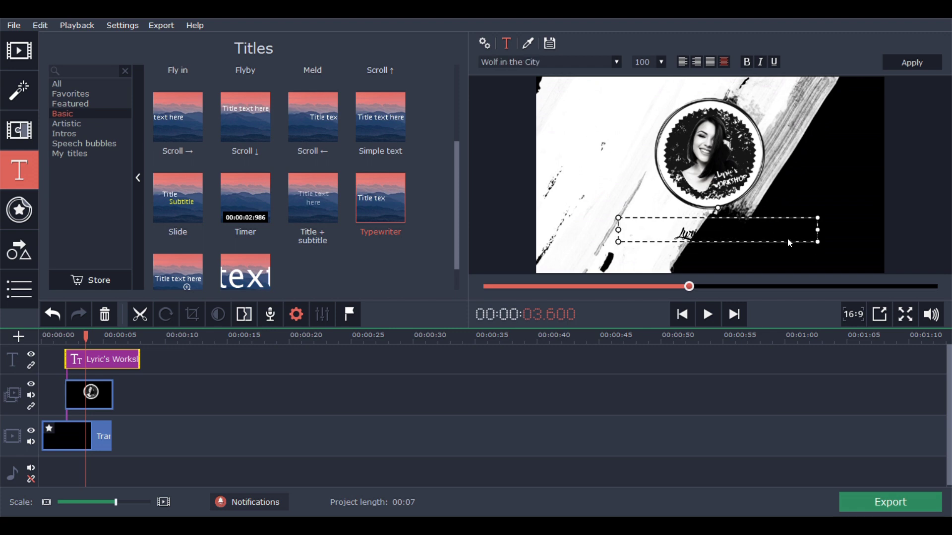
left_click_drag(818, 230, 835, 269)
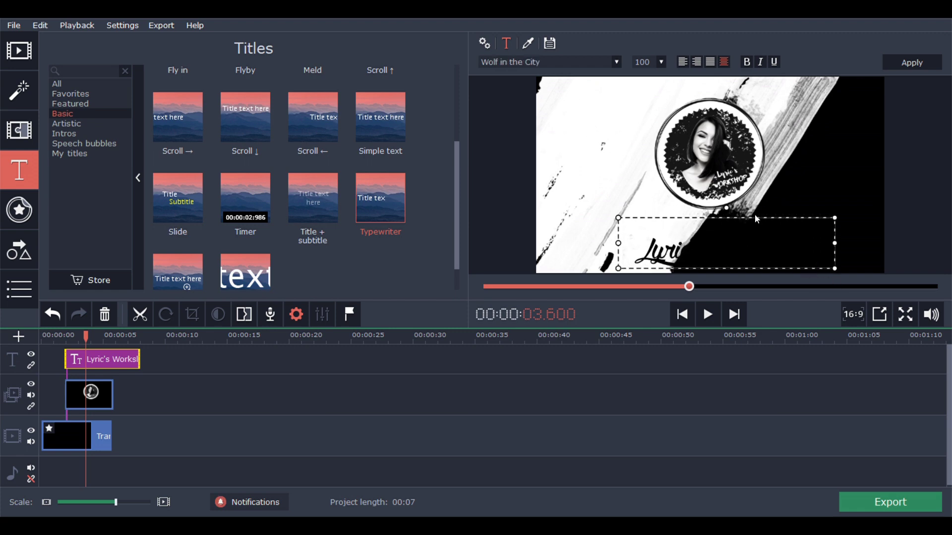
left_click_drag(752, 218, 739, 197)
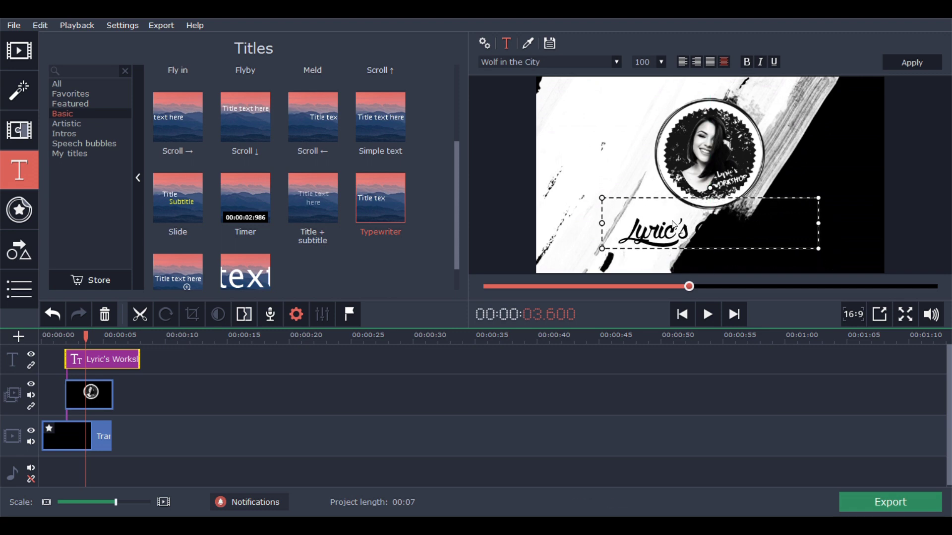
left_click(39, 337)
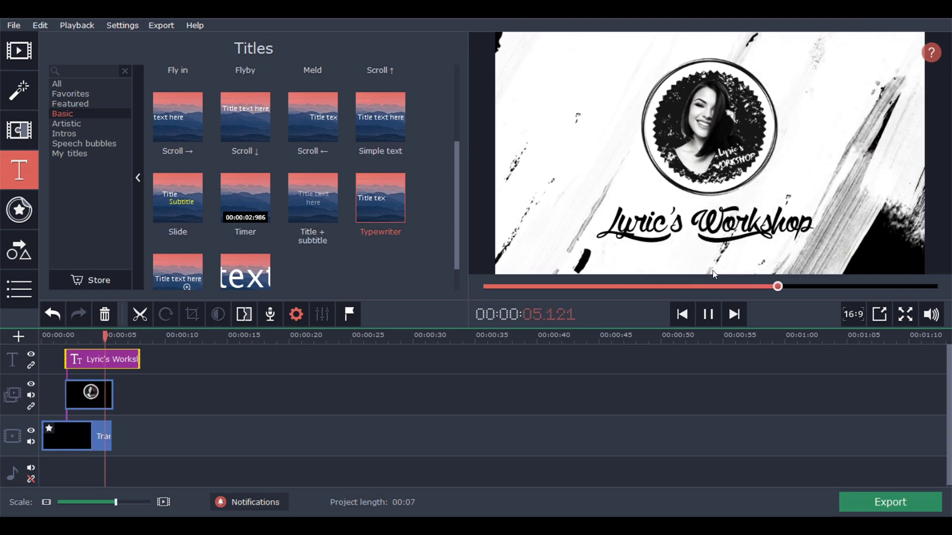
Stop playback and drag the title clip's start later so the project runs 00:05
left_click(708, 314)
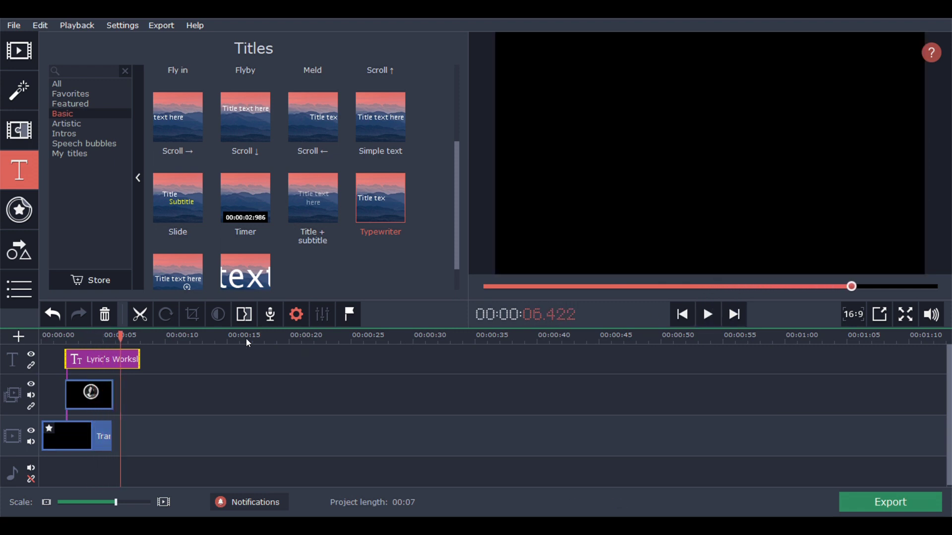
left_click_drag(85, 358, 118, 362)
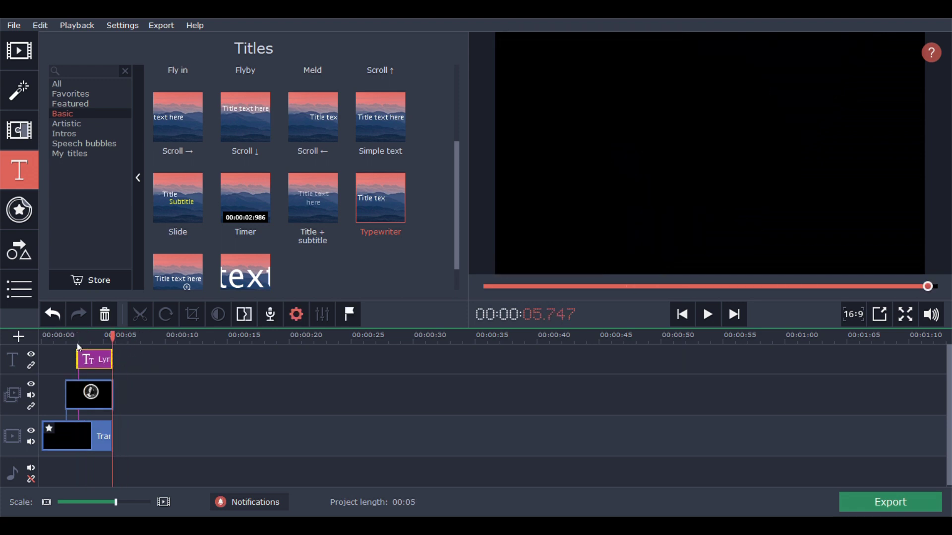
Enlarge the Lyric's Workshop text and shift it slightly up and left under the logo
double_click(91, 361)
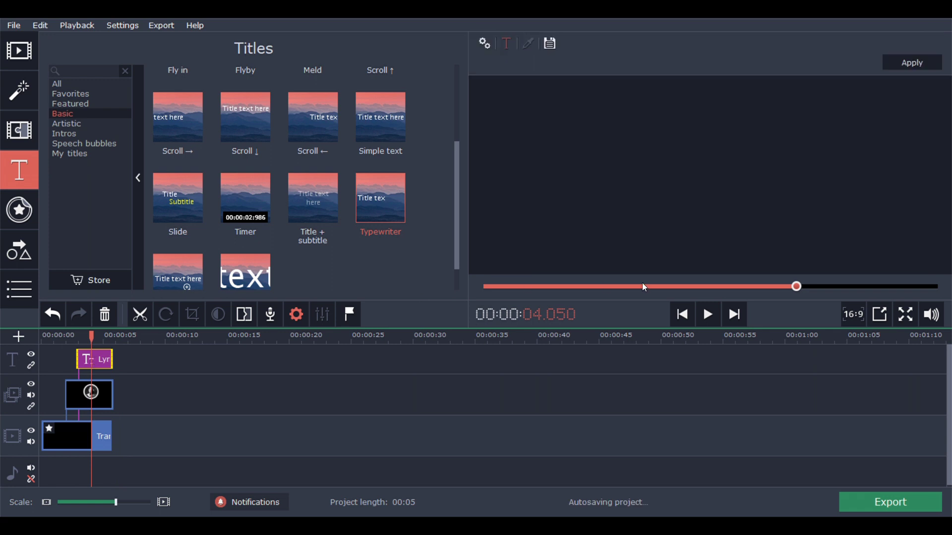
left_click_drag(819, 248, 865, 260)
left_click_drag(775, 218, 748, 207)
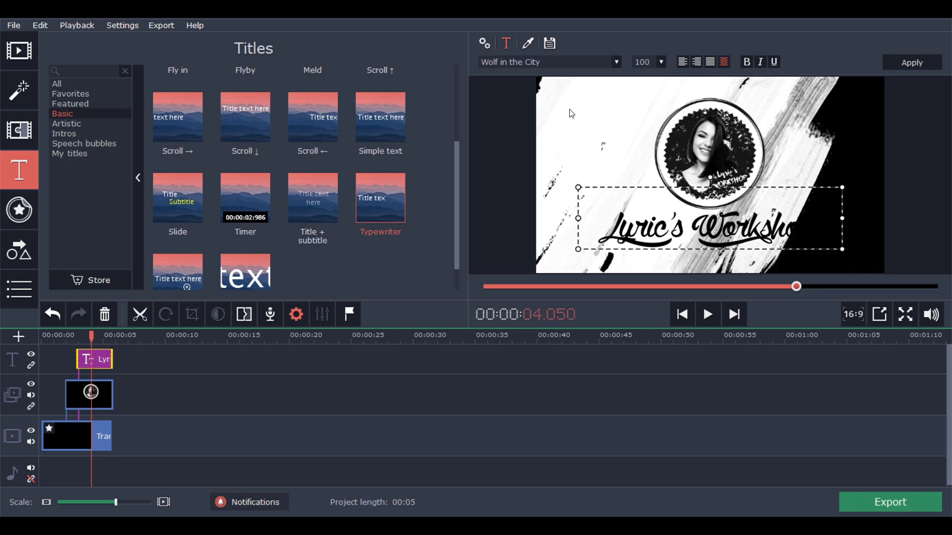
left_click(98, 394)
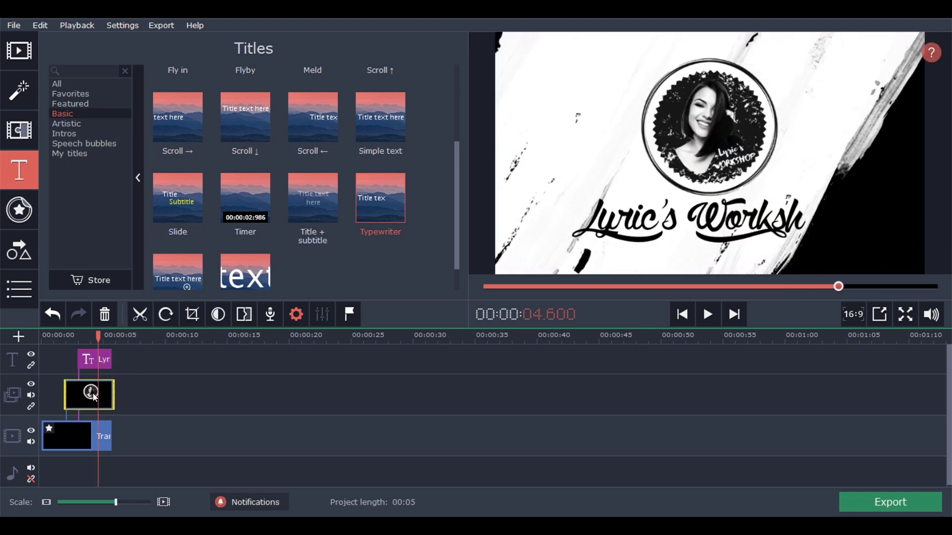
Browse the Blur, Fade and Geometric transition categories through to the Artistic transitions
left_click(32, 127)
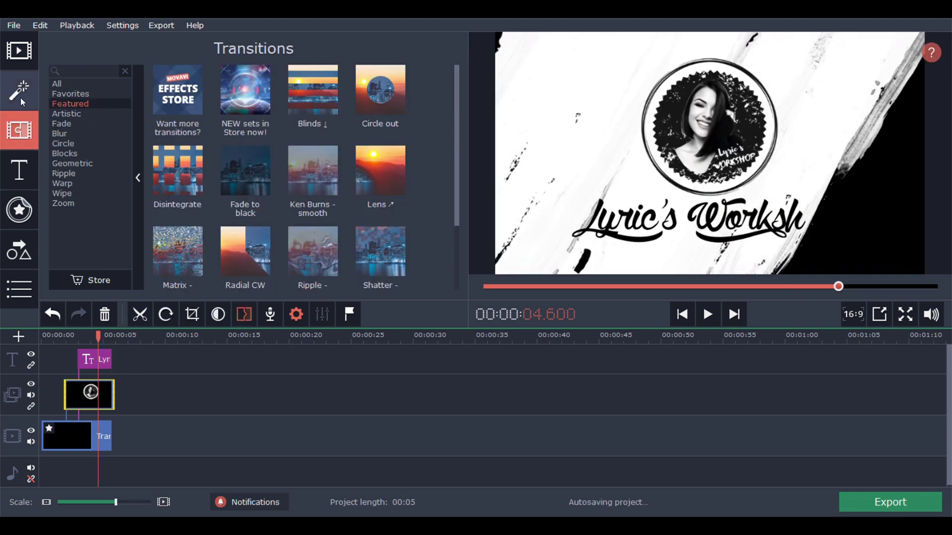
left_click(20, 96)
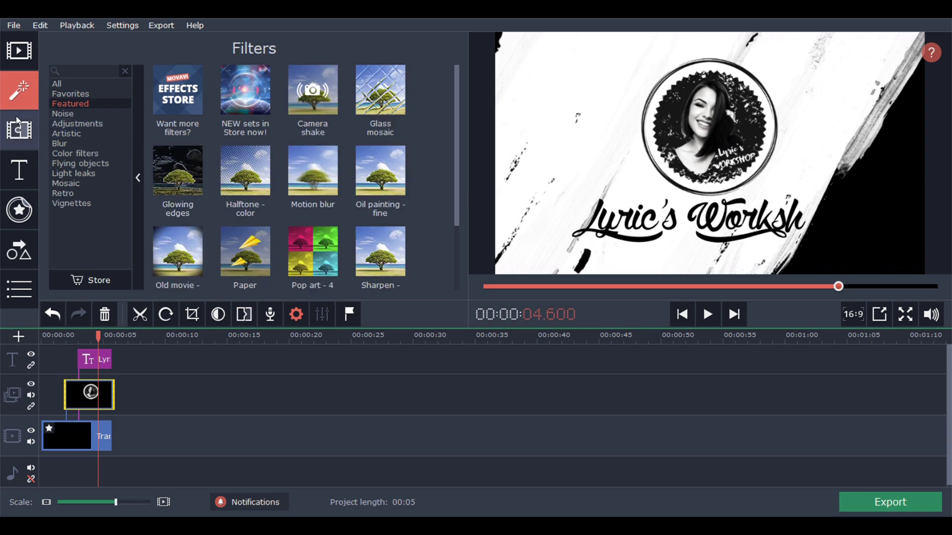
left_click(9, 141)
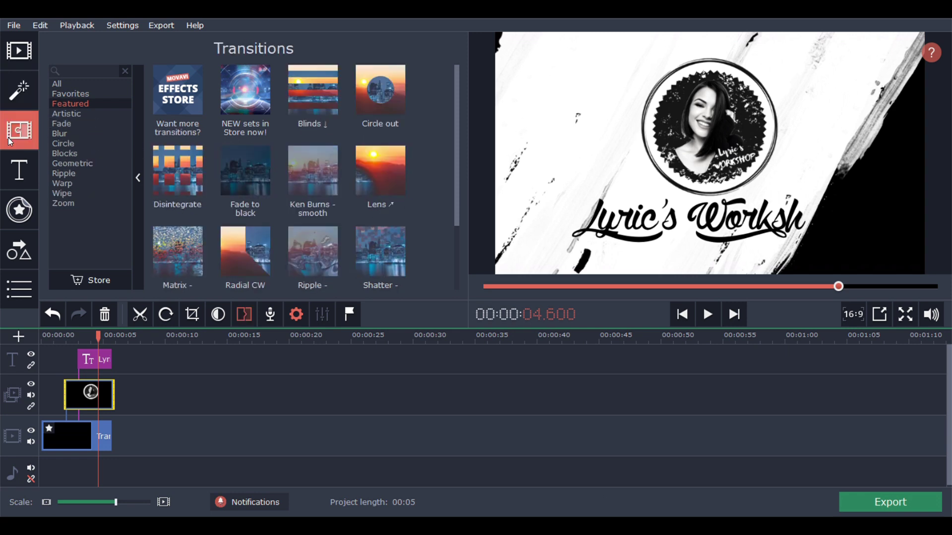
left_click(85, 133)
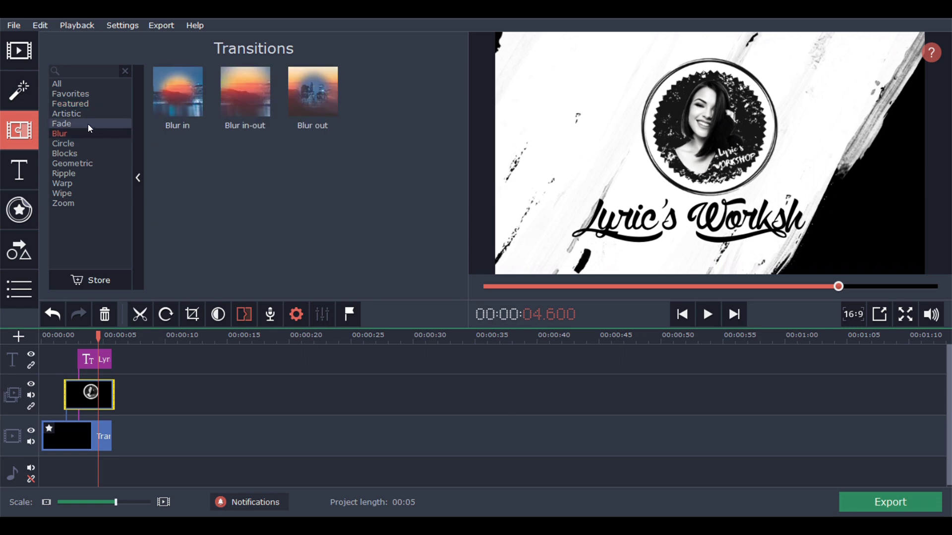
left_click(88, 124)
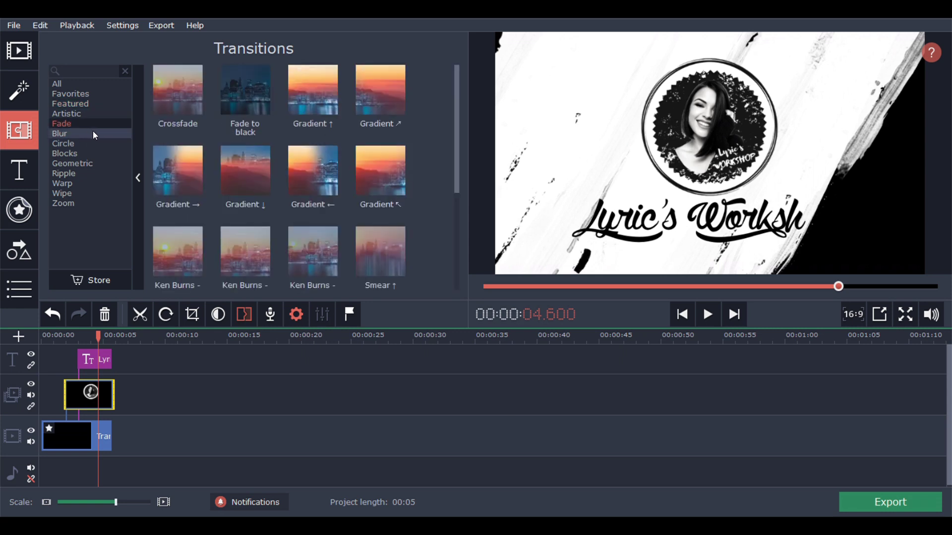
scroll(239, 168, "down", 3)
left_click(87, 164)
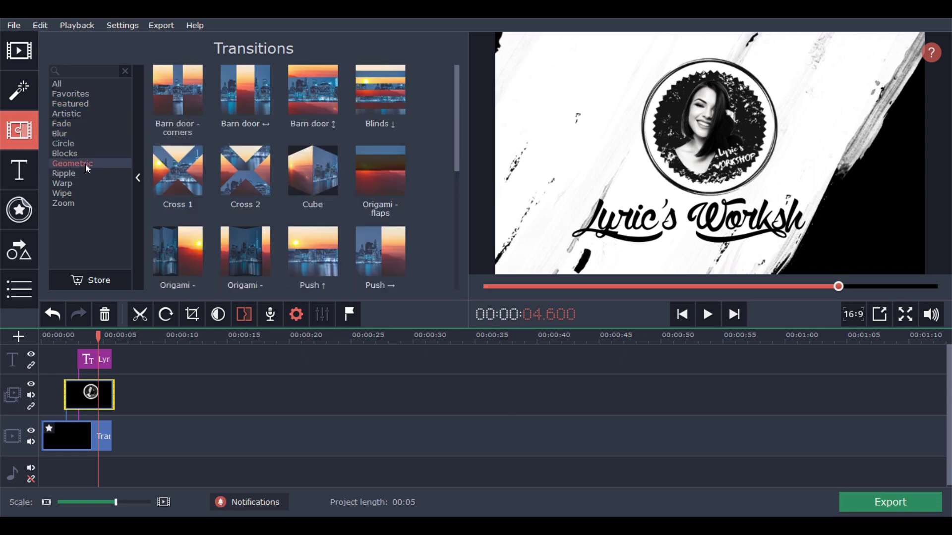
left_click(89, 402)
left_click(75, 132)
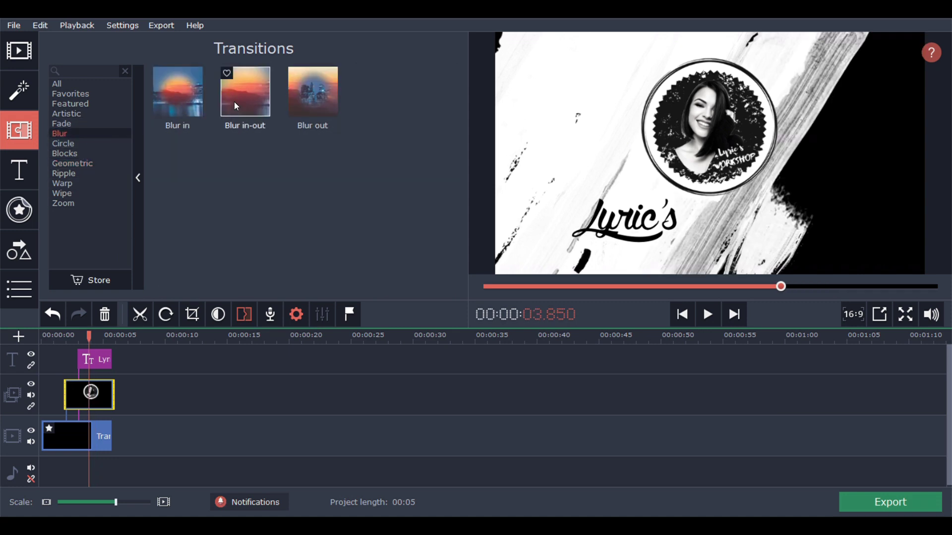
left_click(91, 124)
scroll(228, 116, "down", 3)
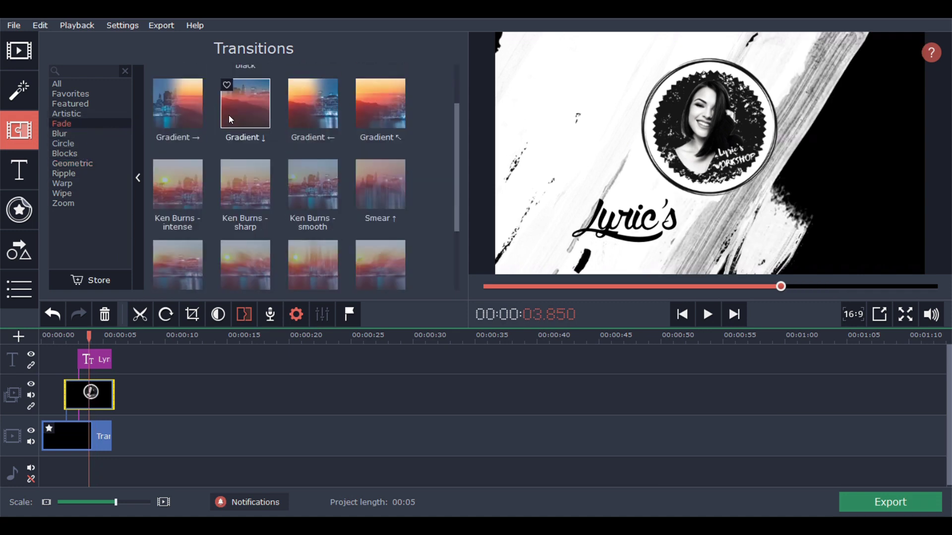
left_click(80, 114)
scroll(272, 162, "down", 2)
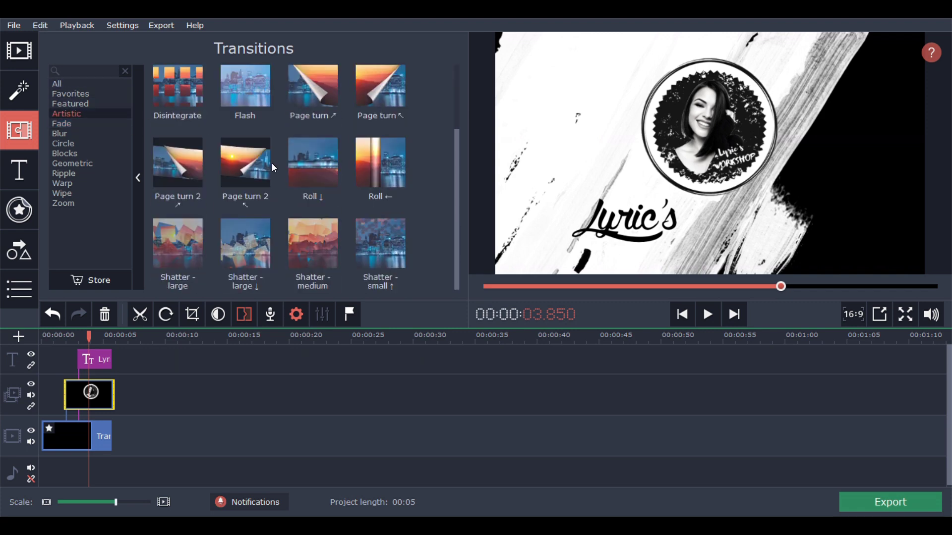
Preview the Shatter - medium, small, large ↓ and large transitions
left_click(320, 248)
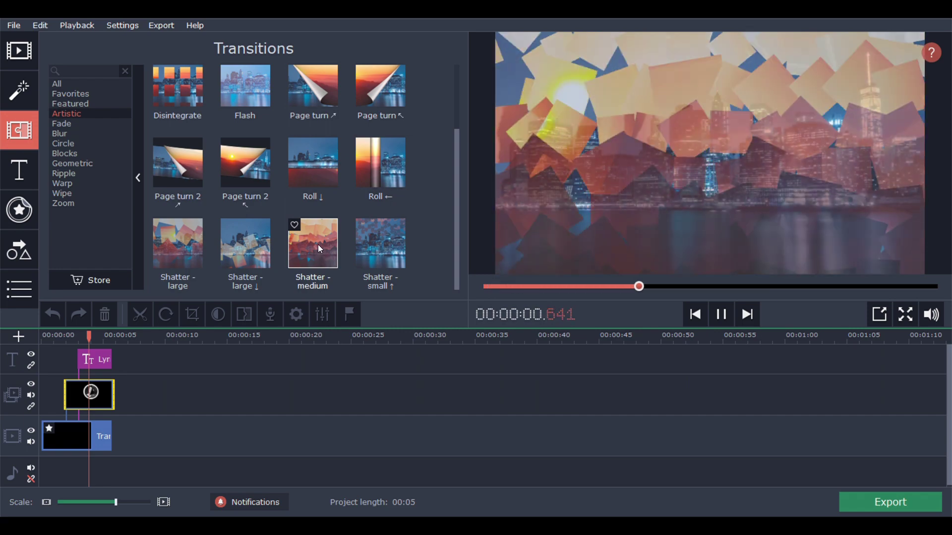
left_click(383, 252)
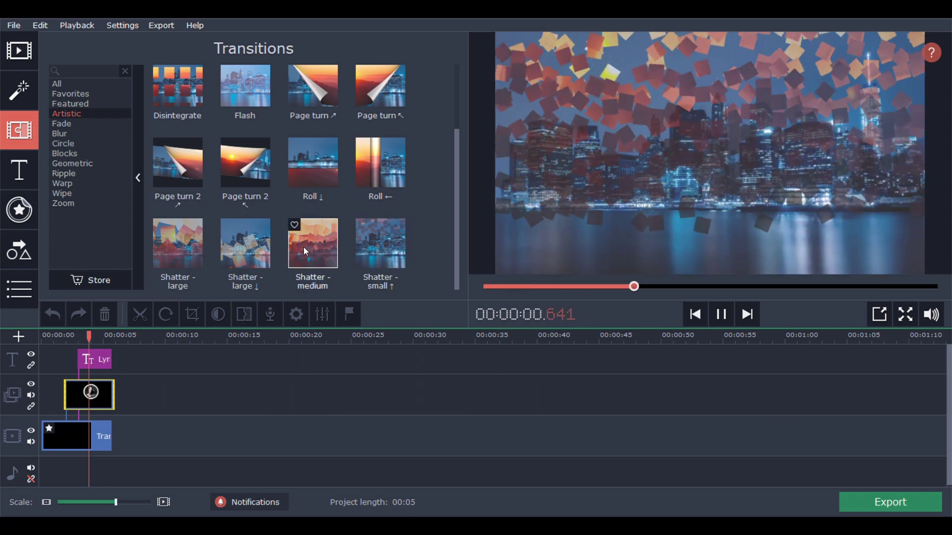
left_click(248, 249)
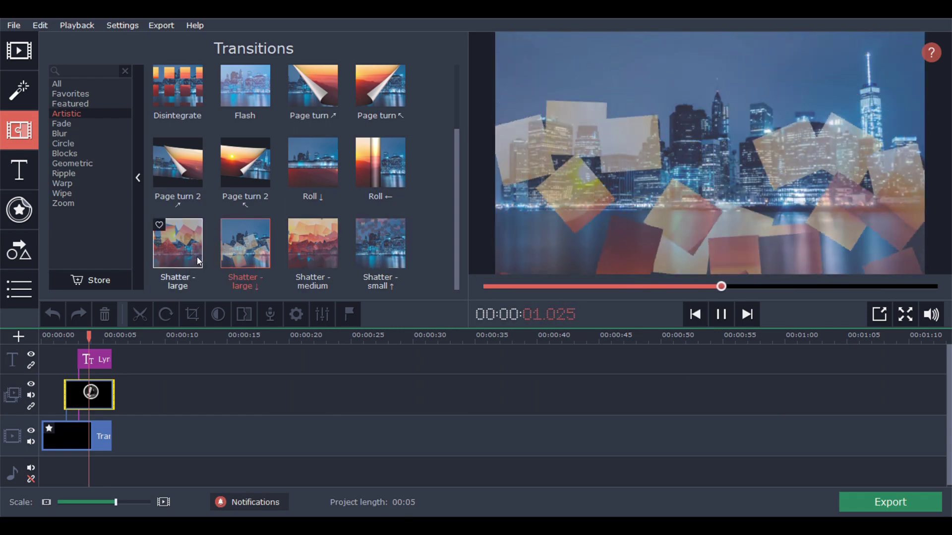
left_click(195, 256)
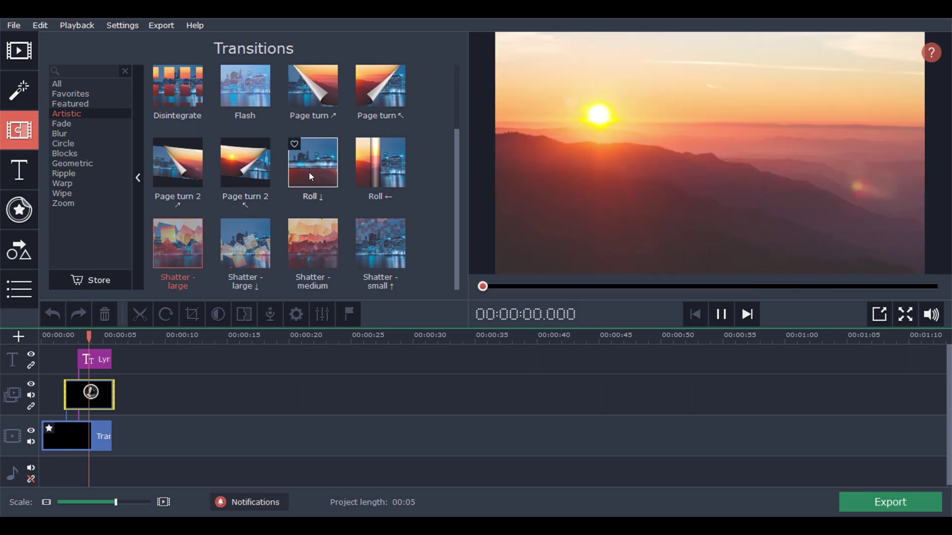
Preview the Roll ← transition, then add the White background after the intro clip
left_click(381, 162)
scroll(262, 152, "up", 1)
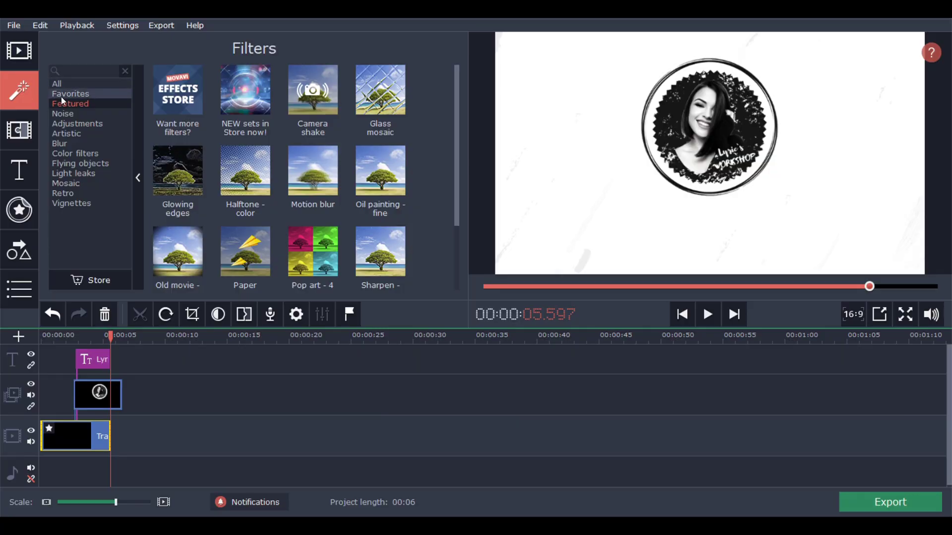
left_click(19, 50)
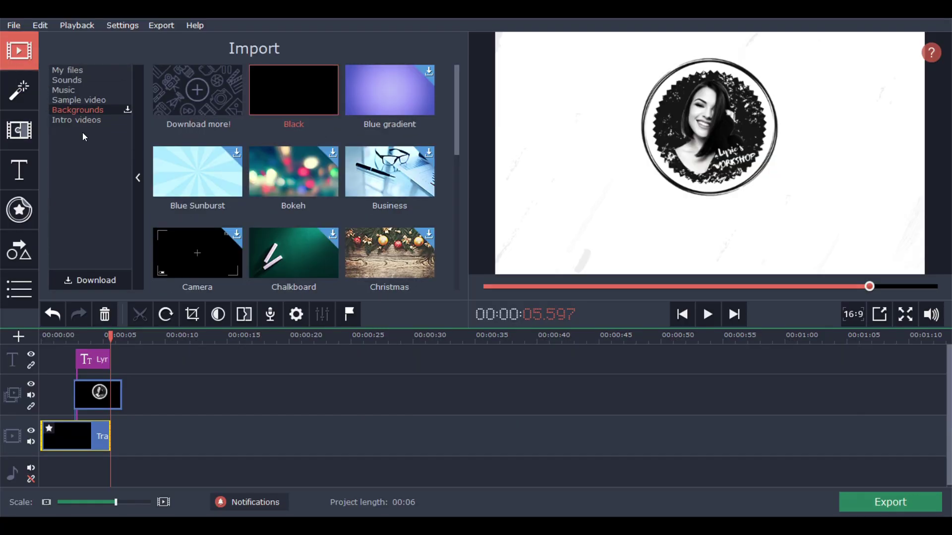
scroll(293, 124, "down", 5)
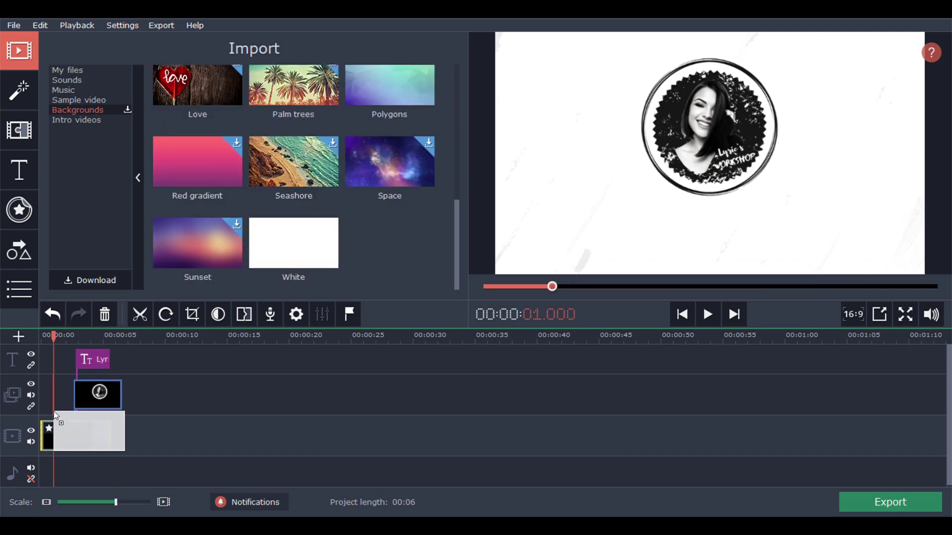
left_click_drag(56, 413, 108, 429)
Play the intro from 2.9 s and extend the logo overlay and title clips slightly
left_click(78, 337)
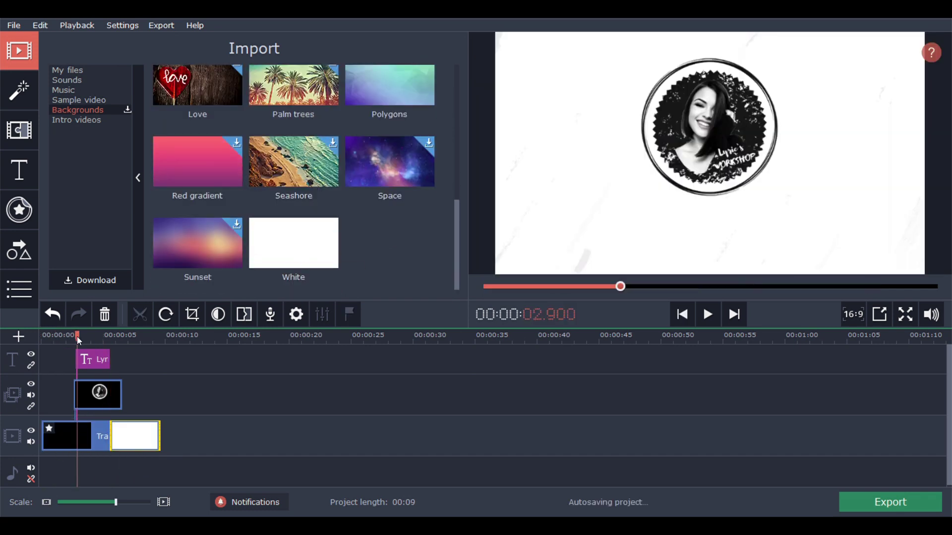
left_click(707, 317)
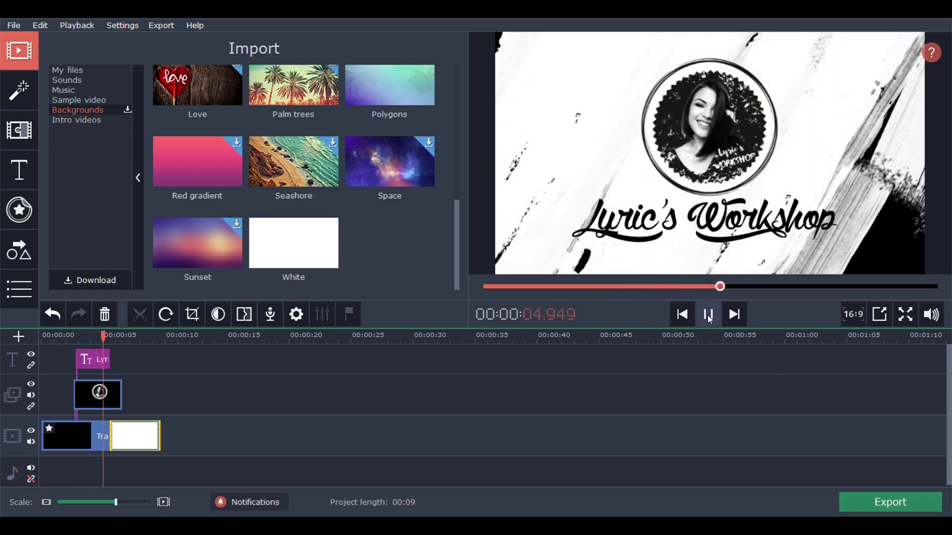
left_click(709, 317)
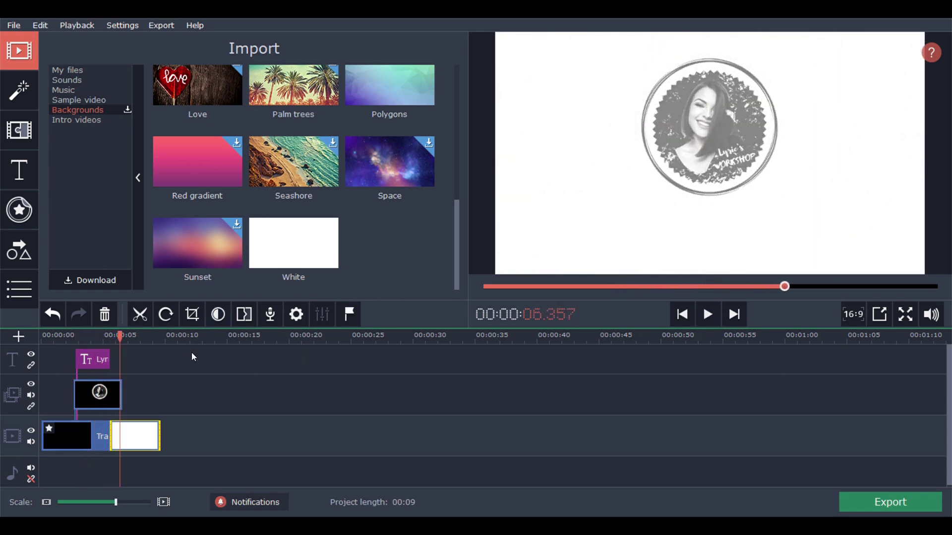
left_click_drag(121, 397, 132, 398)
left_click(100, 360)
left_click_drag(115, 366, 130, 364)
Shorten the white clip so the project runs 00:06, then return to the start
left_click(99, 336)
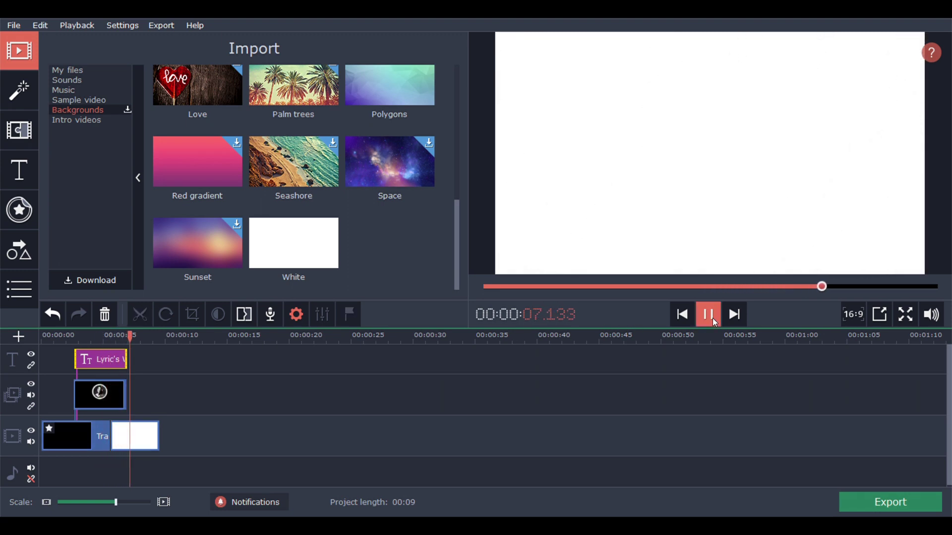
left_click(709, 315)
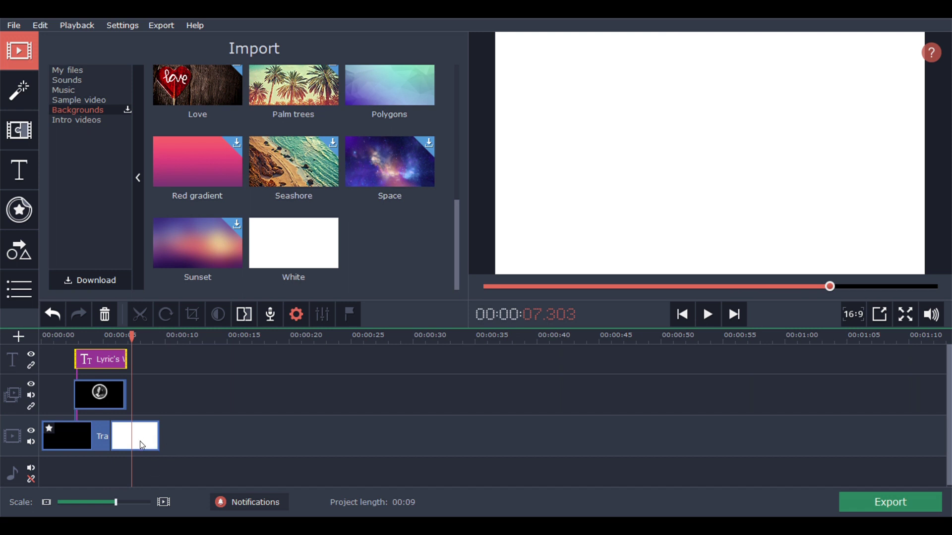
mouse_move(148, 441)
left_mouse_down()
mouse_move(159, 439)
mouse_move(131, 439)
left_mouse_up()
left_click(69, 337)
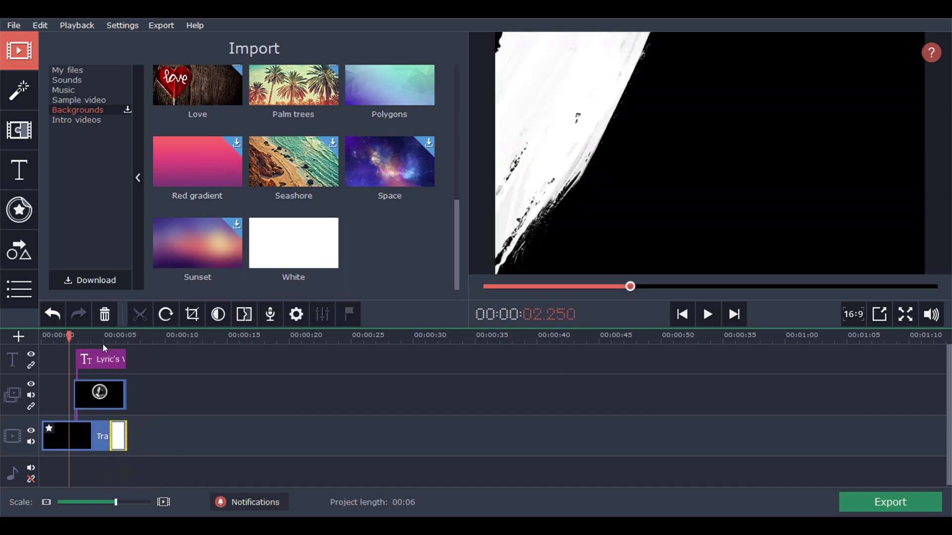
left_click(44, 338)
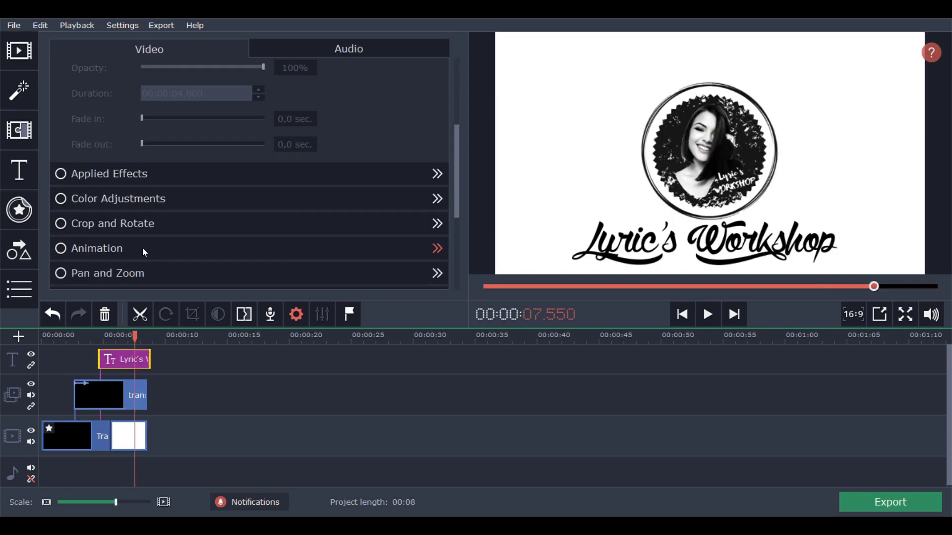
Apply the Fade out animation preset to the logo overlay clip
left_click(142, 248)
scroll(354, 171, "down", 1)
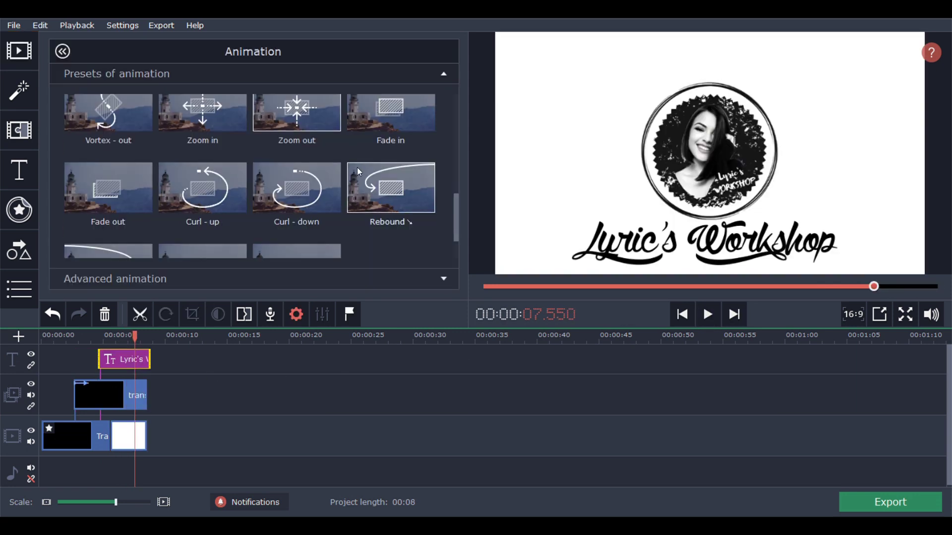
scroll(332, 166, "down", 1)
scroll(330, 166, "up", 1)
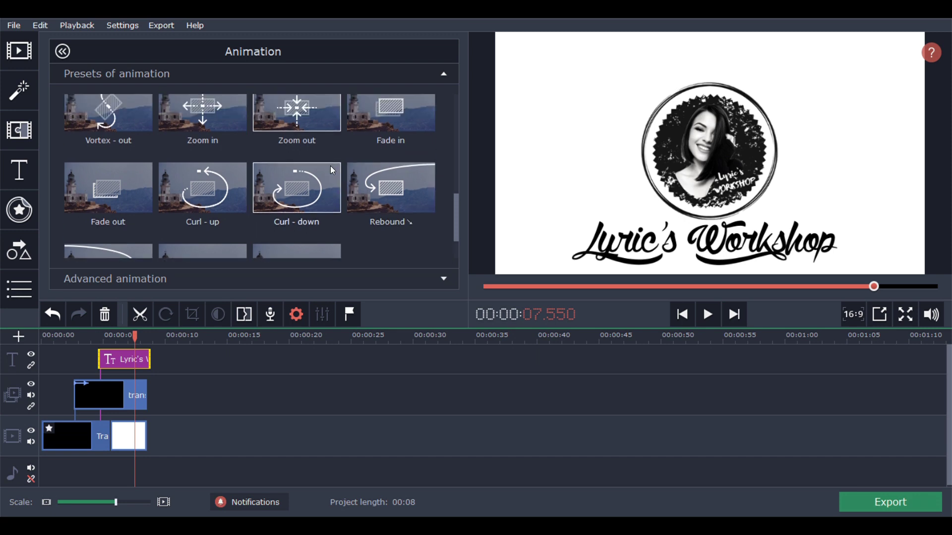
left_click_drag(100, 197, 138, 393)
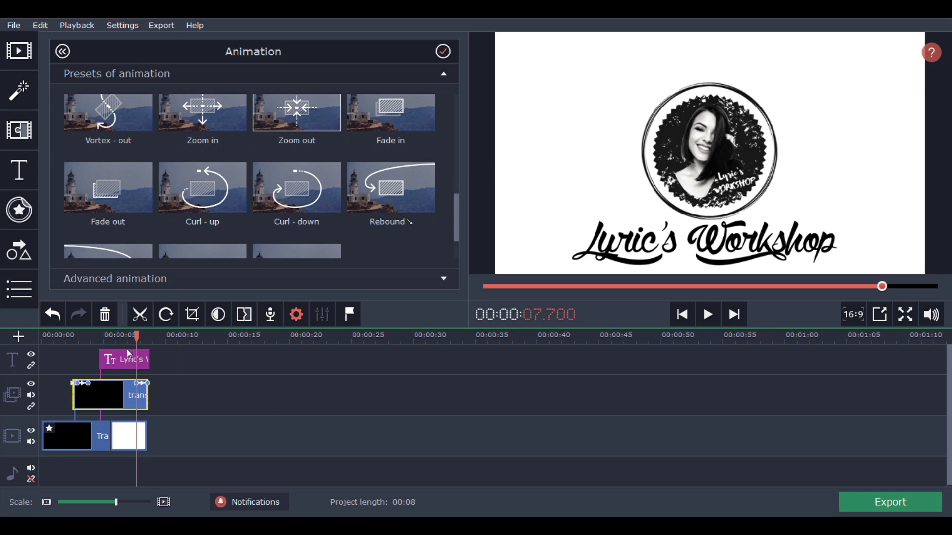
Play the intro and adjust where the logo's fade-out starts and how long it lasts
left_click(71, 339)
left_click(708, 315)
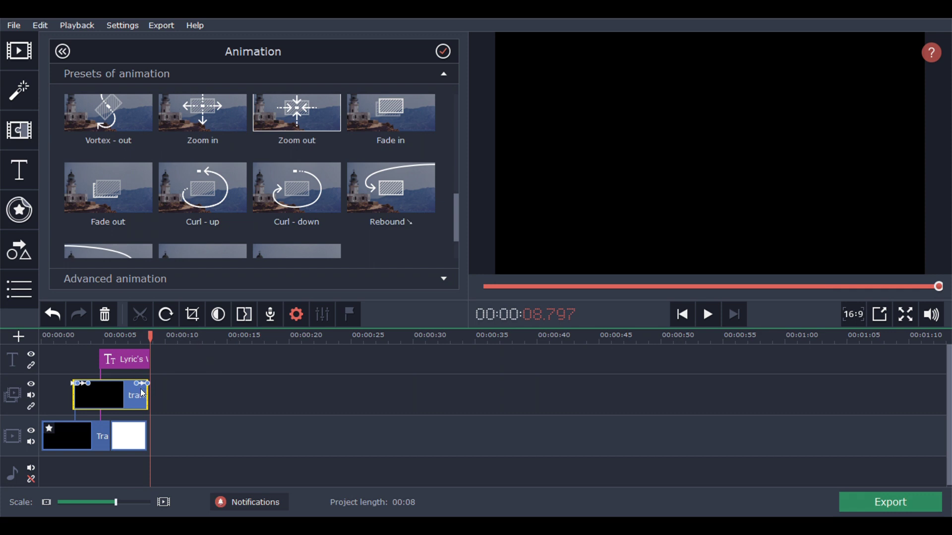
left_click_drag(142, 384, 139, 384)
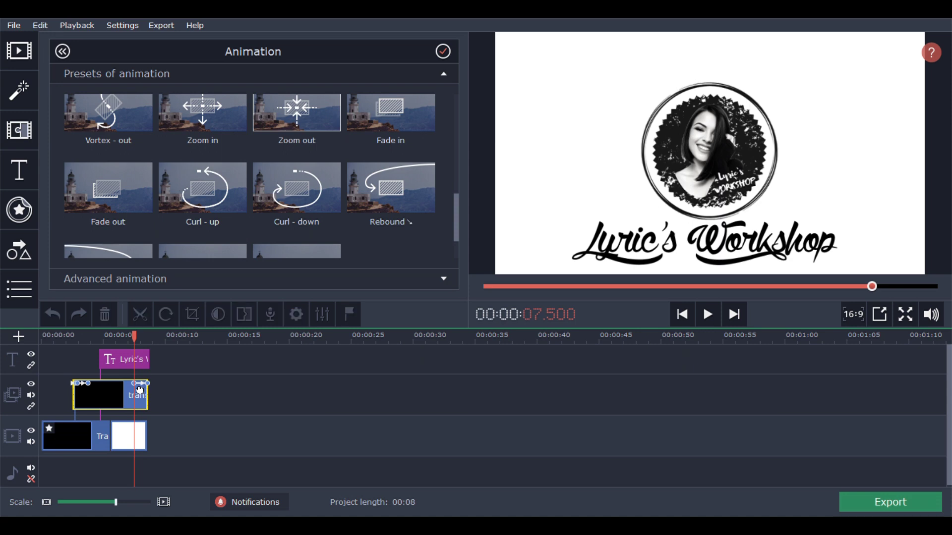
left_click_drag(134, 389, 134, 389)
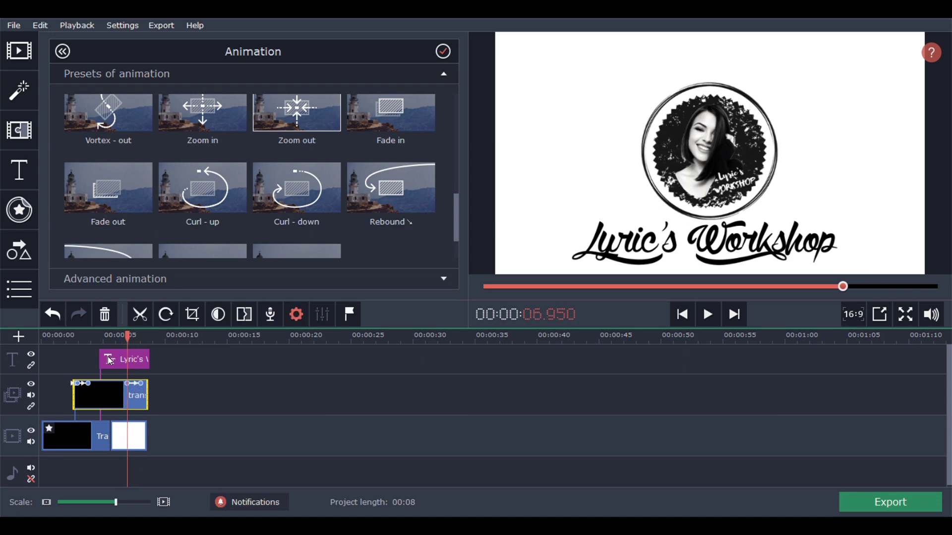
left_click(98, 337)
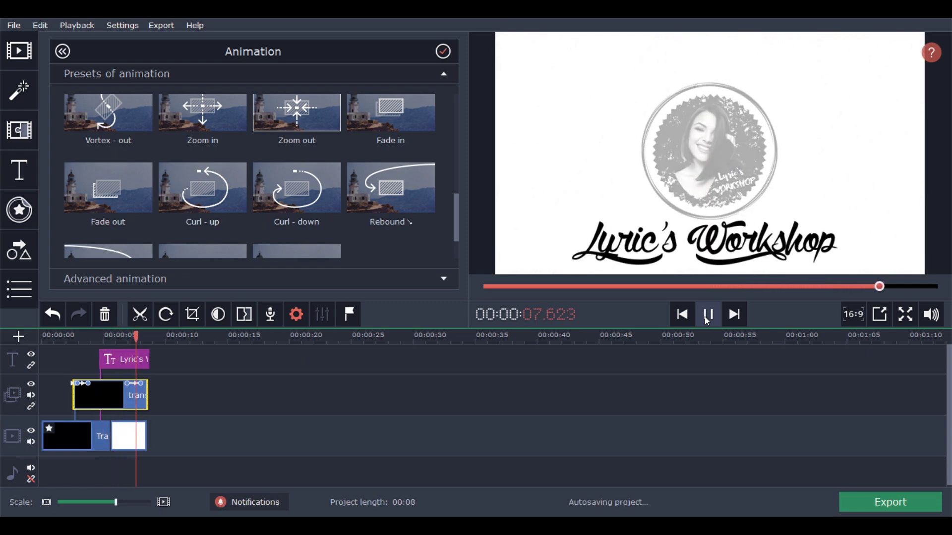
Add the Curl - up exit animation to the title and trim it to end at 00:08.597
left_click(142, 361)
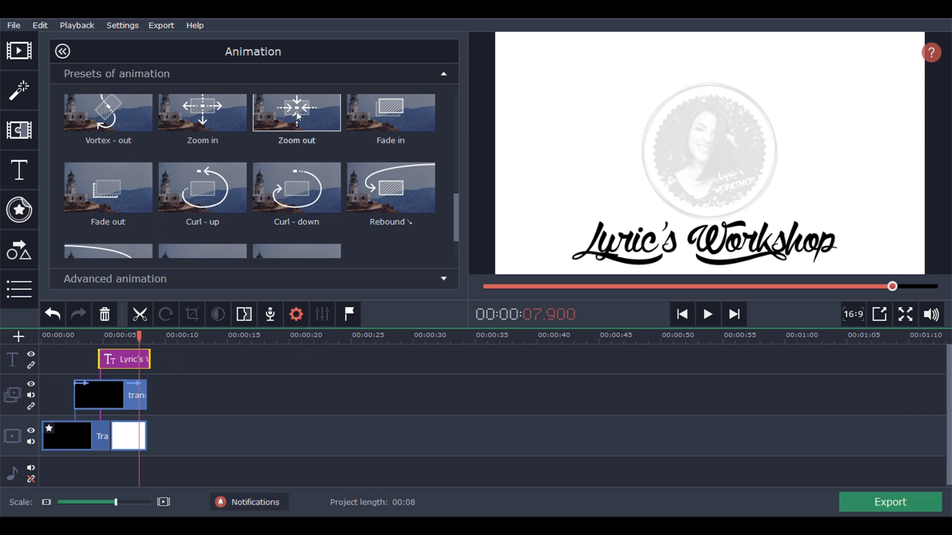
left_click_drag(202, 193, 130, 356)
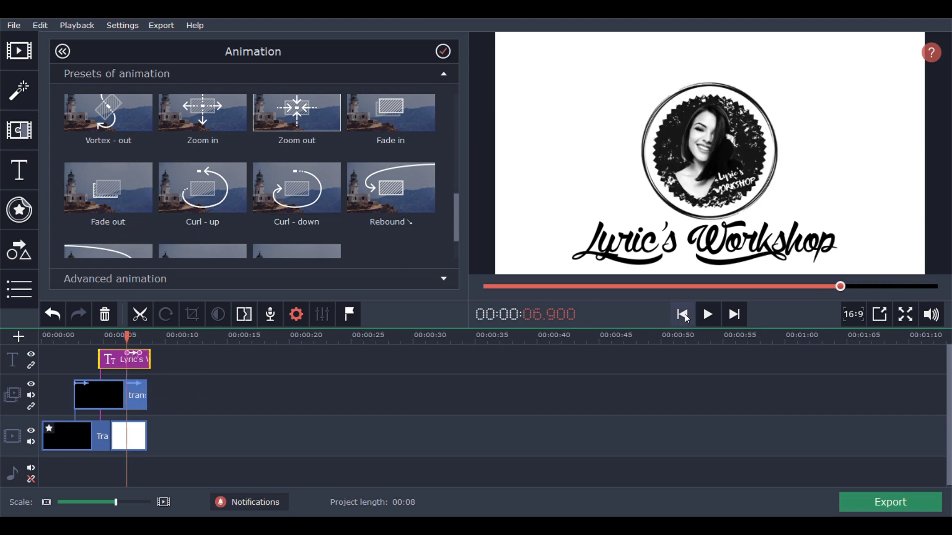
left_click(708, 315)
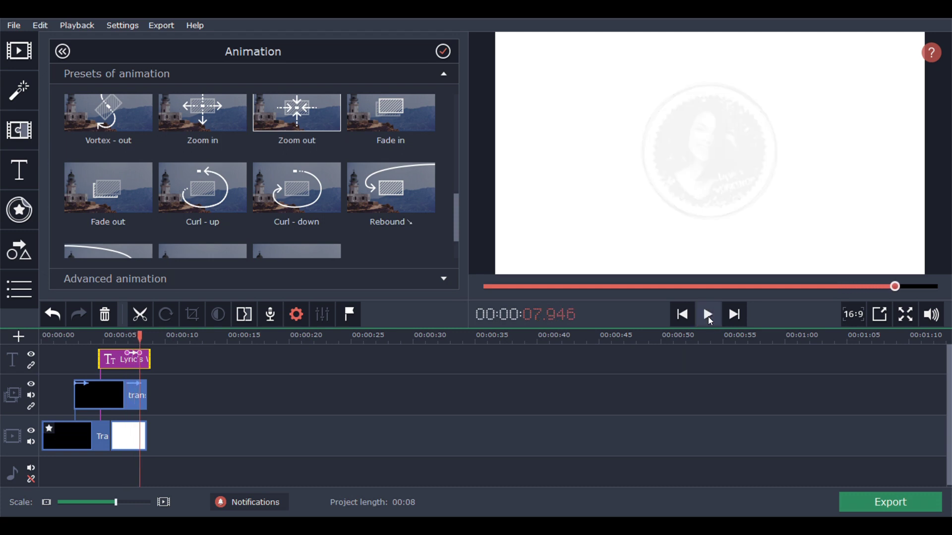
left_click(58, 338)
left_click(717, 314)
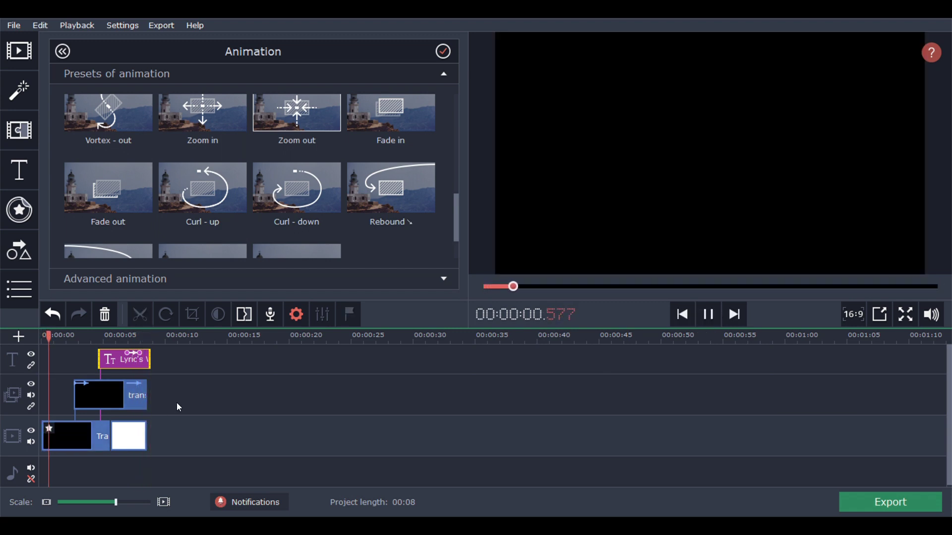
key("space")
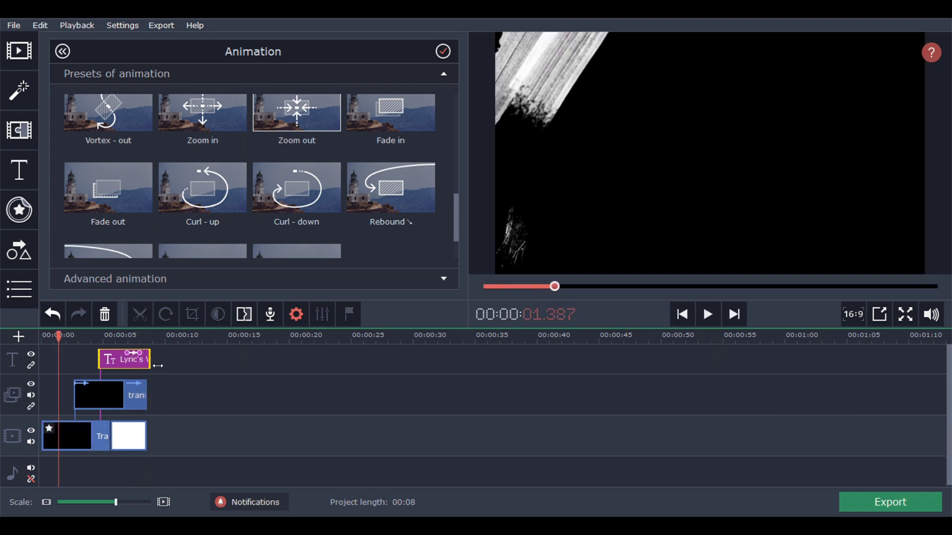
left_click_drag(158, 365, 155, 366)
left_click(240, 436)
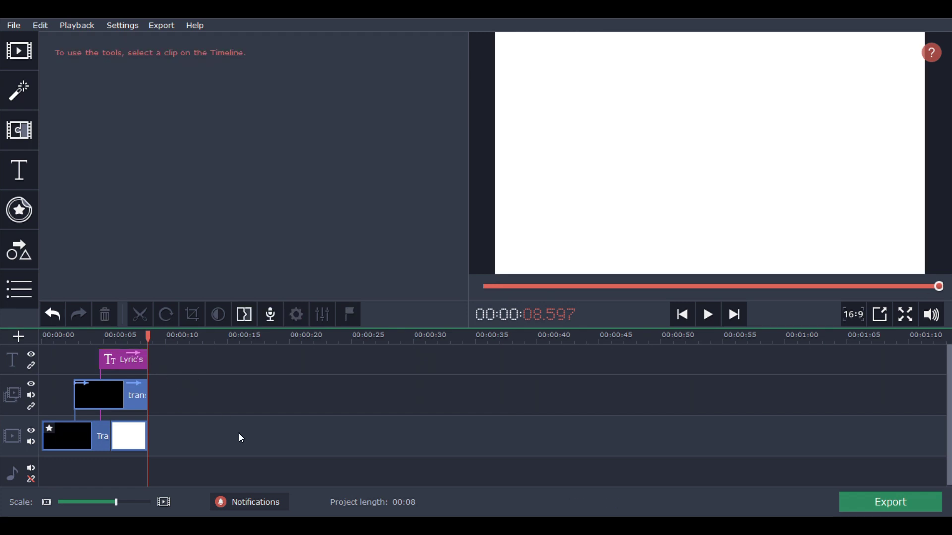
Open the own-file import options, then move the typing sound to 4 s and trim it to end with the intro
left_click(22, 53)
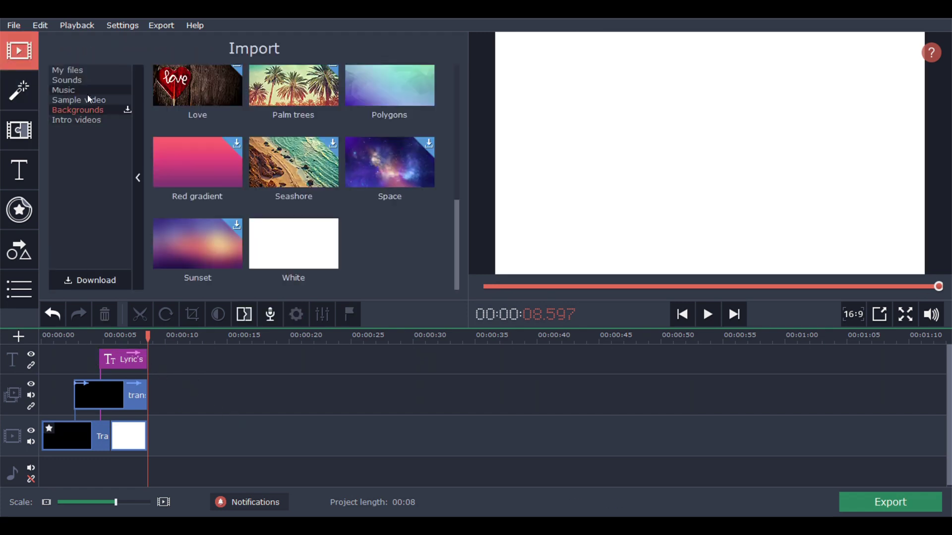
left_click(80, 71)
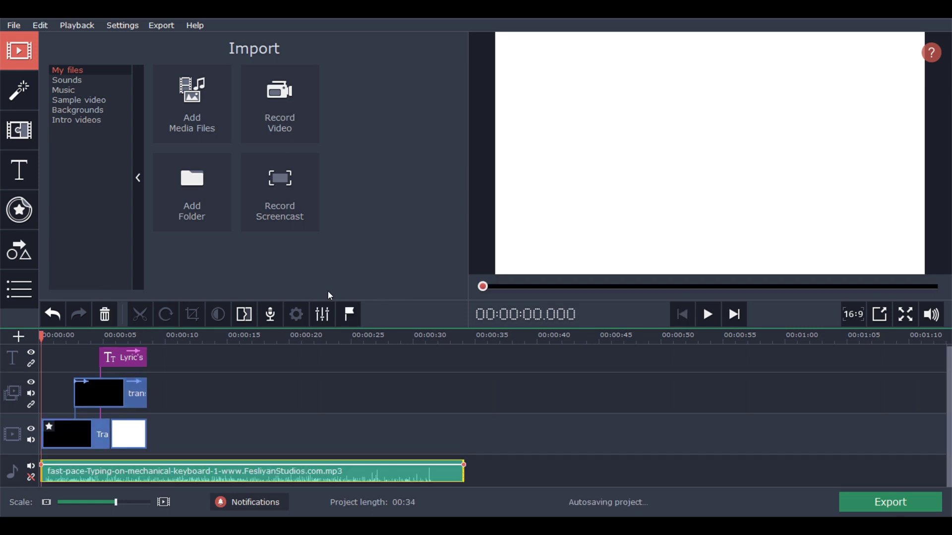
left_click_drag(53, 474, 109, 474)
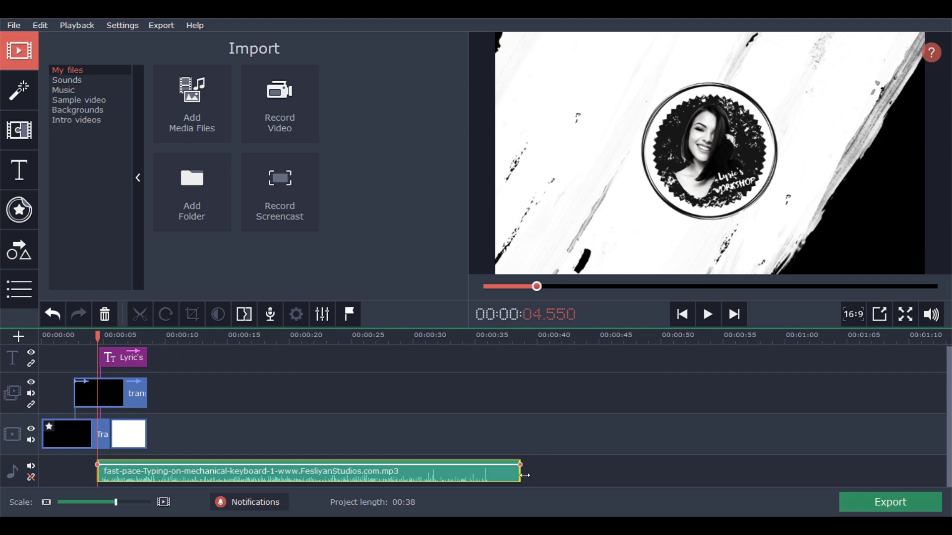
left_click_drag(524, 476, 152, 483)
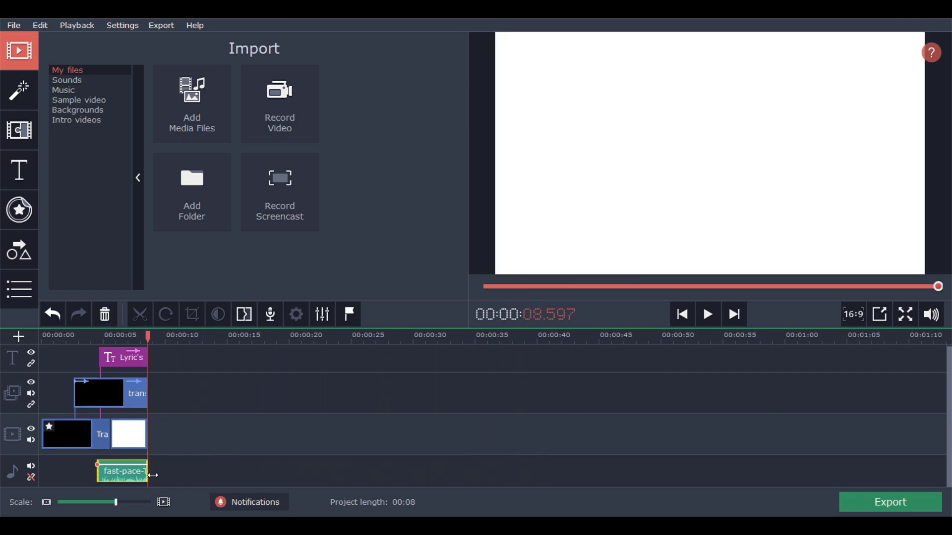
left_click_drag(151, 473, 143, 473)
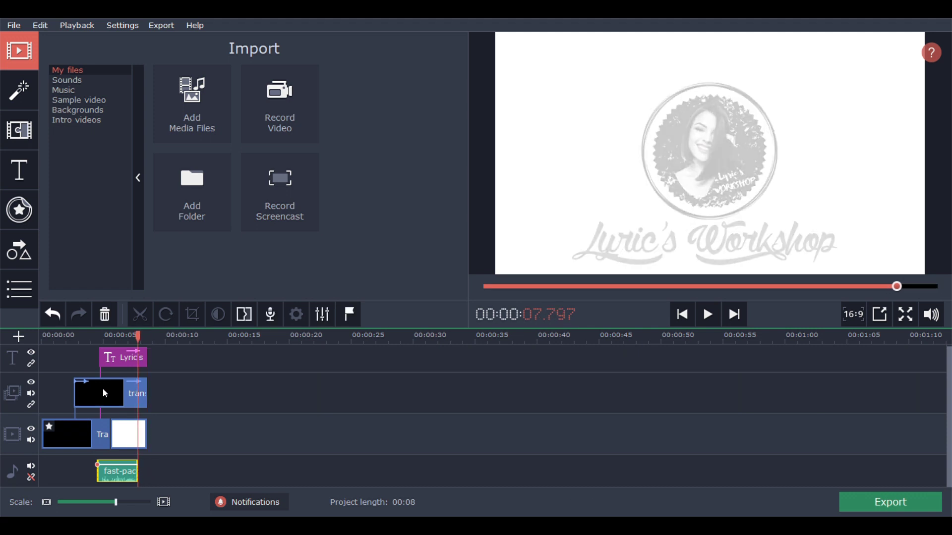
Preview the intro and trim the typing sound shorter until it ends near 6.7 s
left_click(79, 341)
left_click(711, 315)
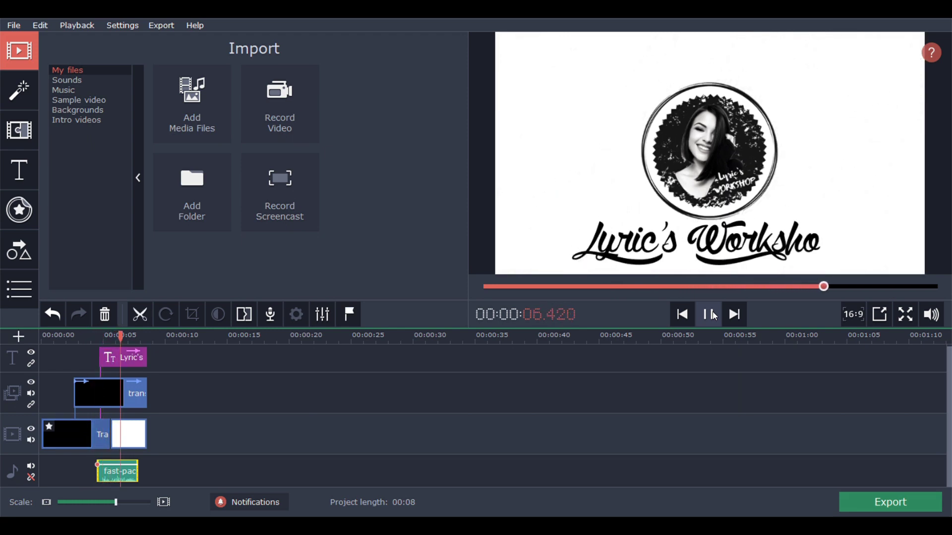
left_click(714, 315)
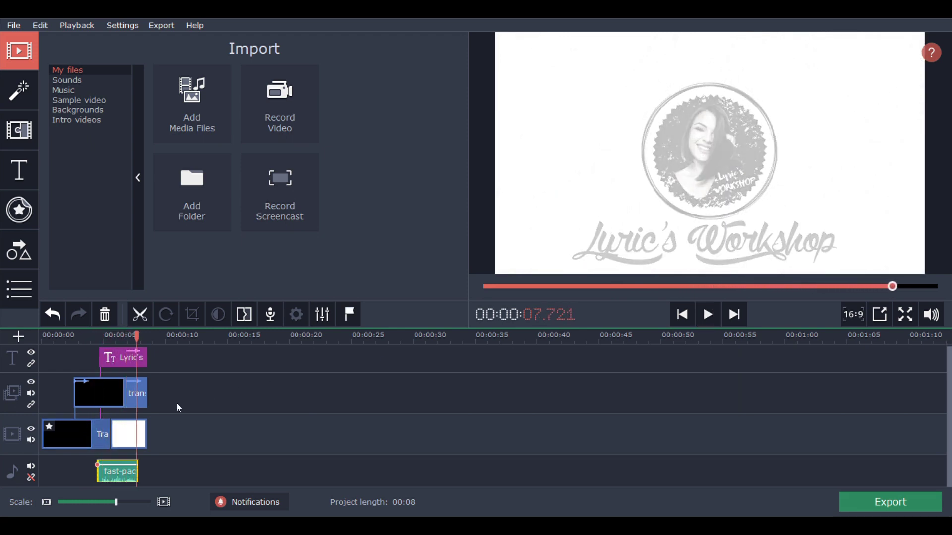
left_click_drag(143, 472, 139, 472)
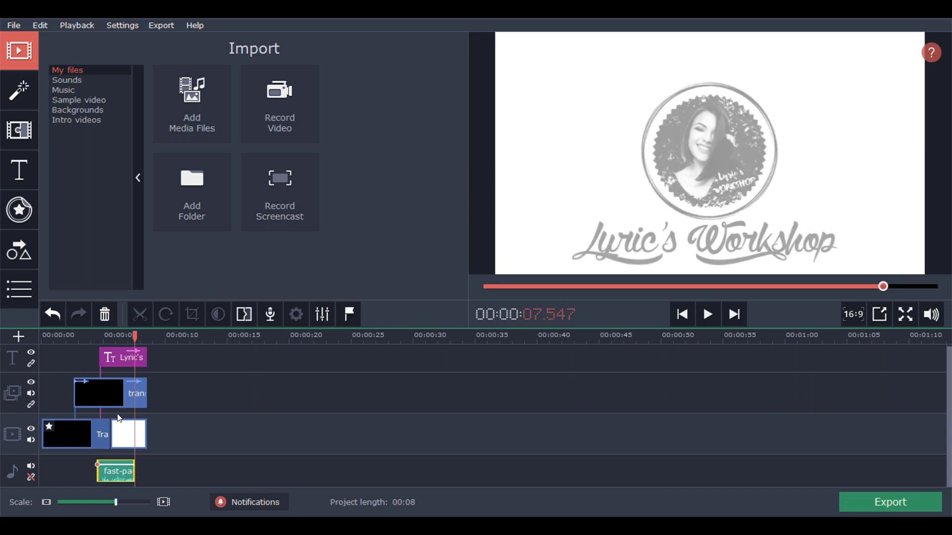
left_click(95, 336)
left_click(708, 314)
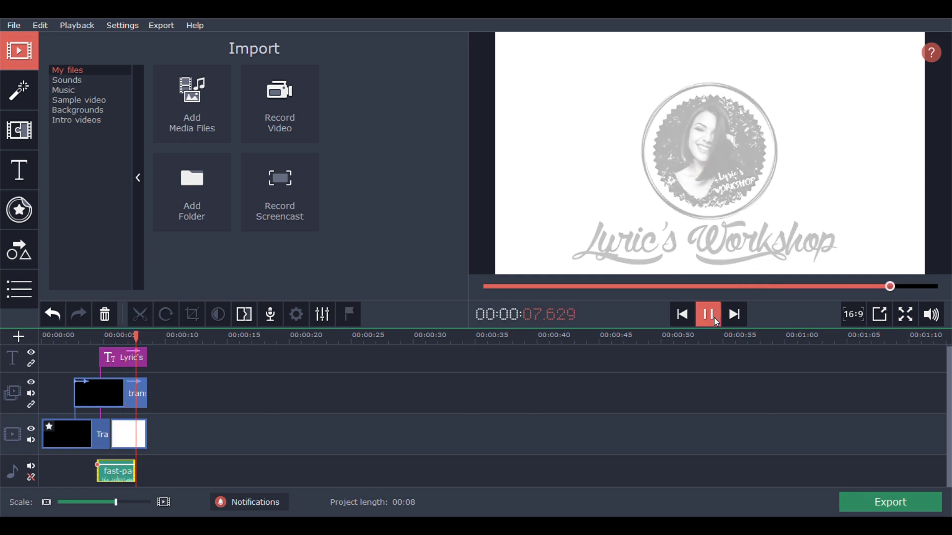
left_click(713, 317)
left_click_drag(131, 471, 125, 471)
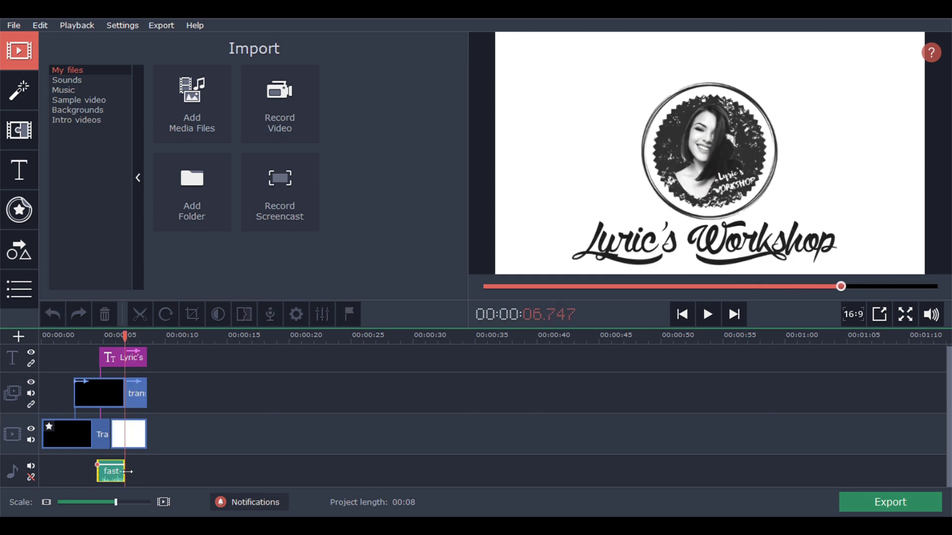
left_click(98, 343)
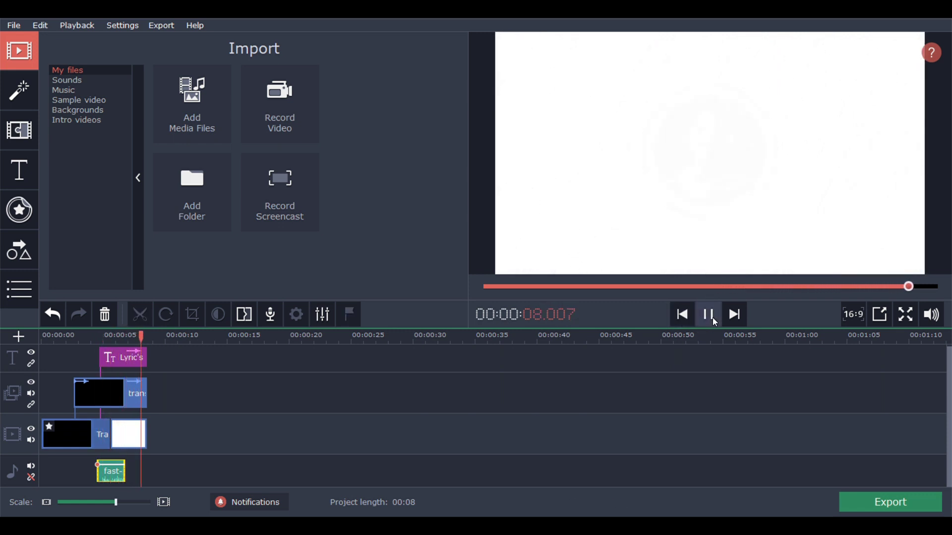
Move the Wormhole music clip to 00:00 and trim its end to match the video
key("ctrl+z")
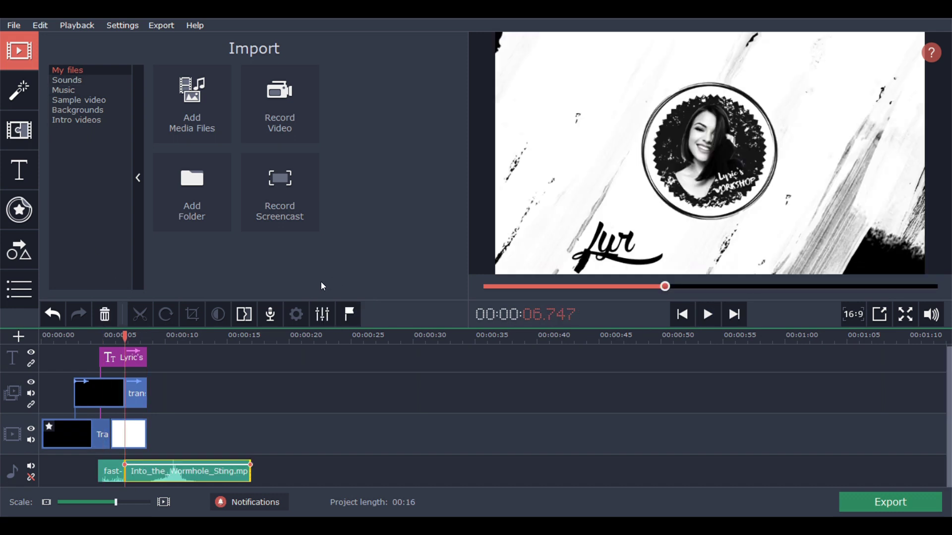
left_click_drag(189, 468, 95, 471)
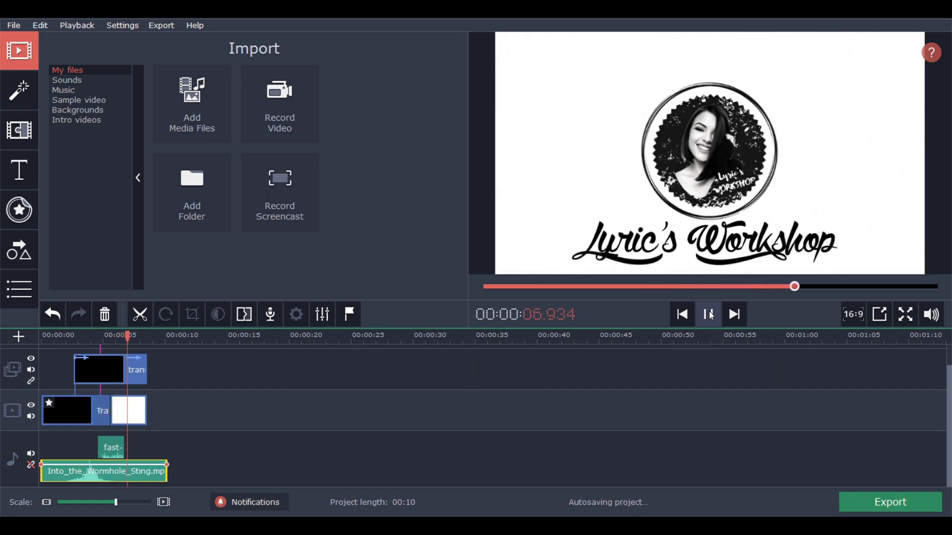
left_click(710, 315)
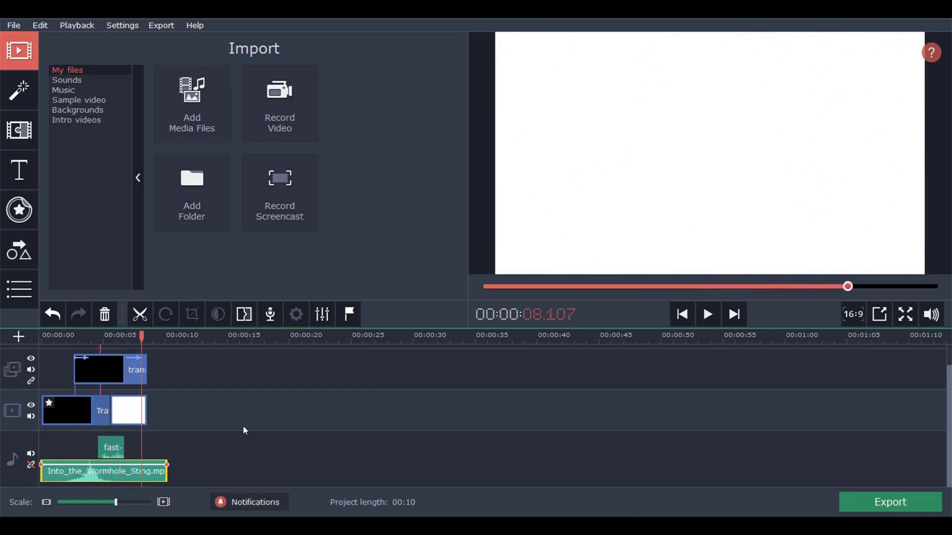
left_click_drag(166, 471, 142, 471)
Shorten the white ending clip and trim the music end to finish with it at 8 s
left_click(132, 412)
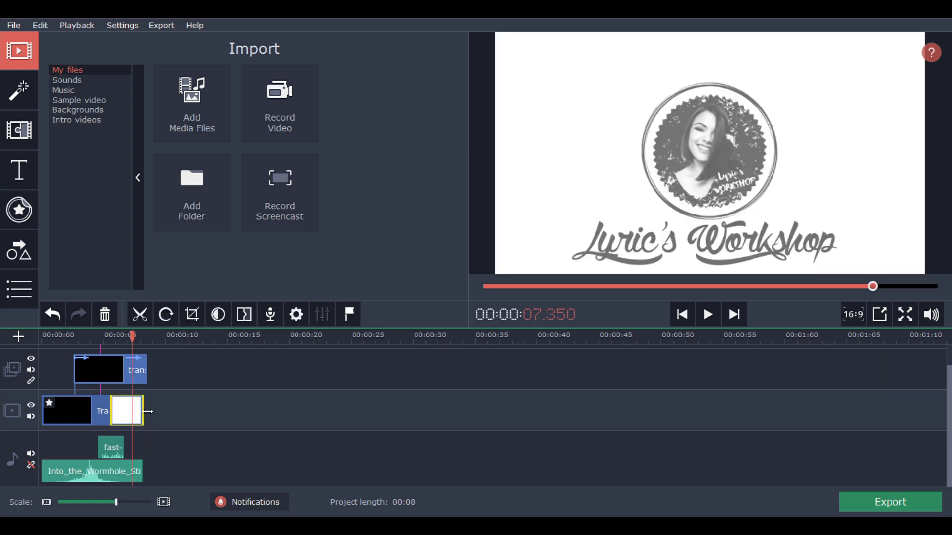
left_click_drag(150, 408, 146, 408)
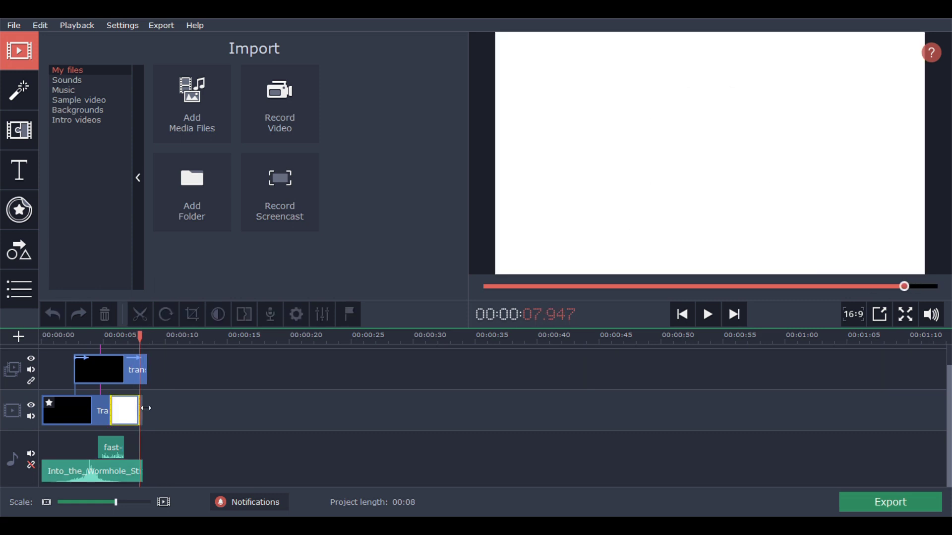
left_click(135, 474)
left_click_drag(144, 469, 141, 469)
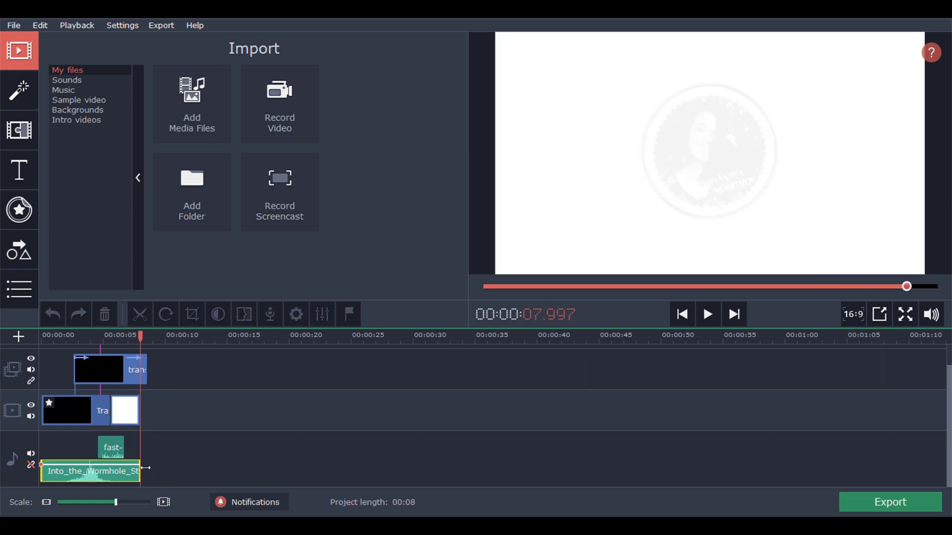
left_click(109, 341)
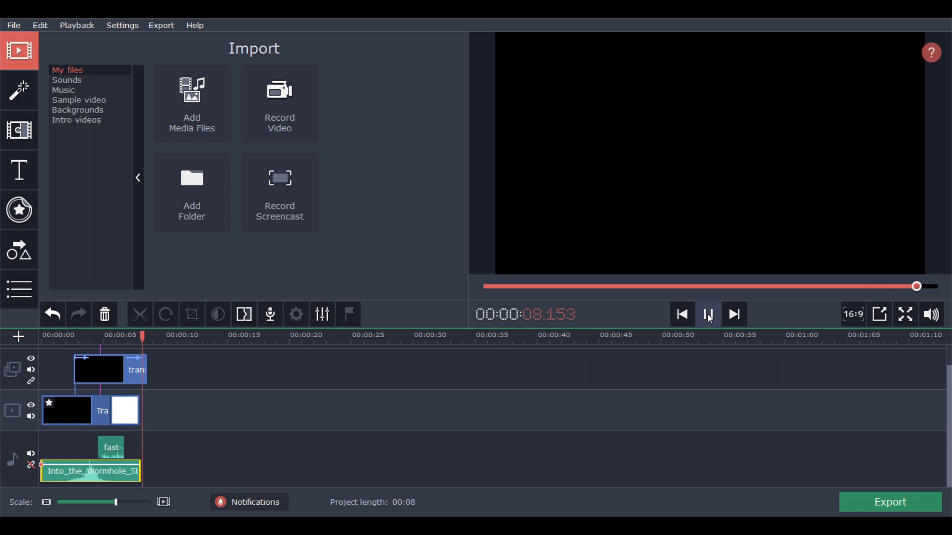
left_click(117, 397)
left_click(110, 393)
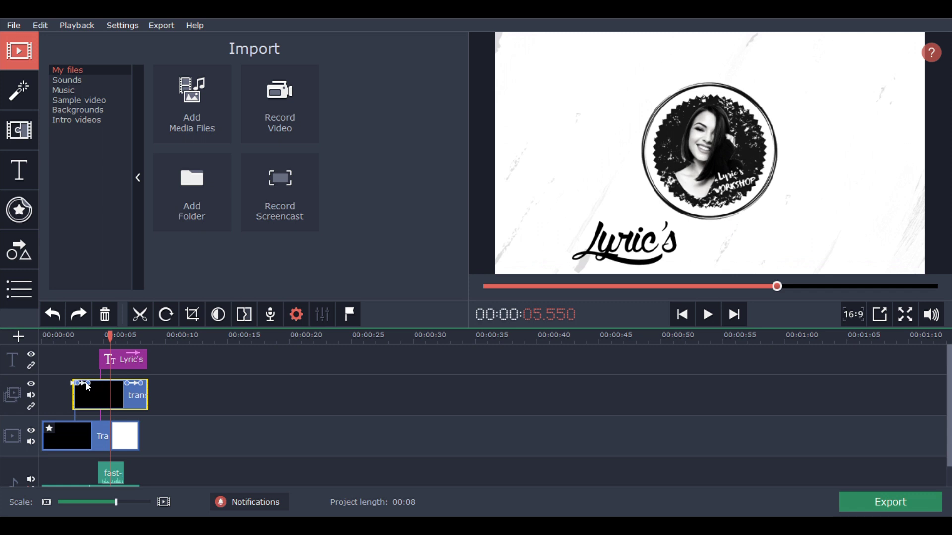
Enlarge the logo overlay at its first animation keyframe and move it higher, centred horizontally
left_click(89, 383)
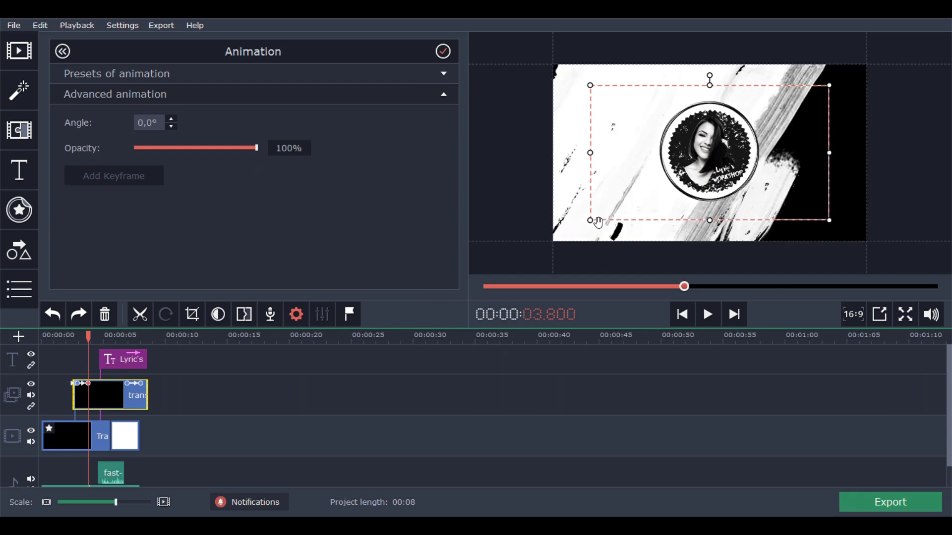
left_click_drag(590, 220, 521, 263)
left_click_drag(686, 238, 711, 156)
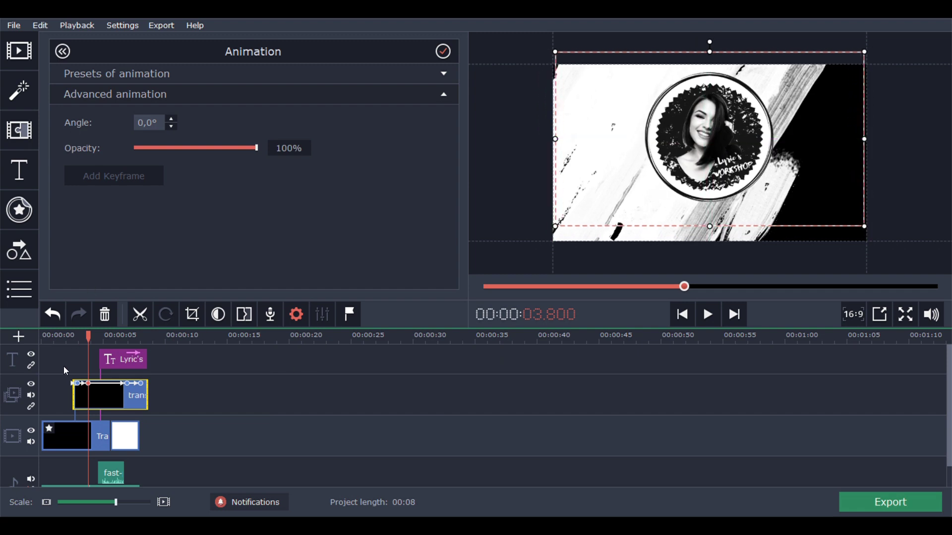
Raise the logo at its later keyframe too, then preview the animation from 2.8 s
left_click(65, 337)
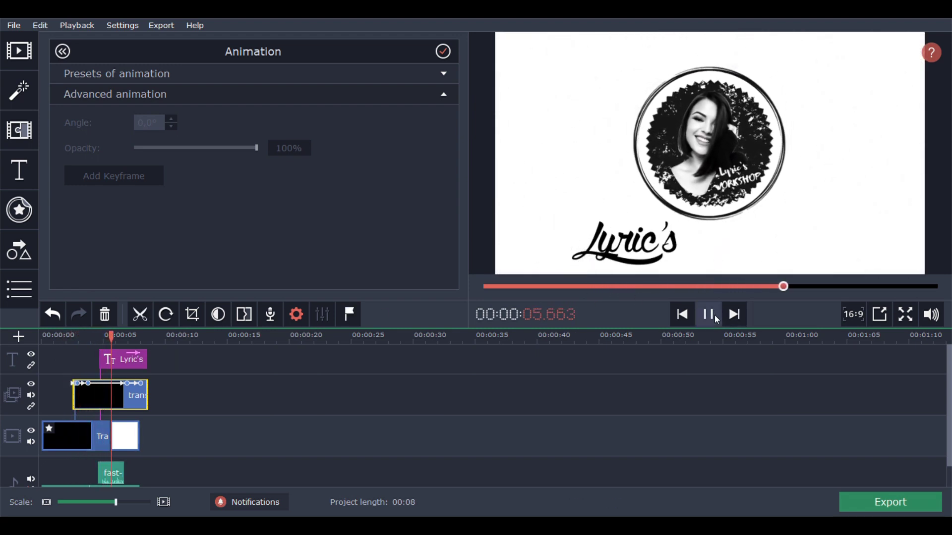
left_click(715, 314)
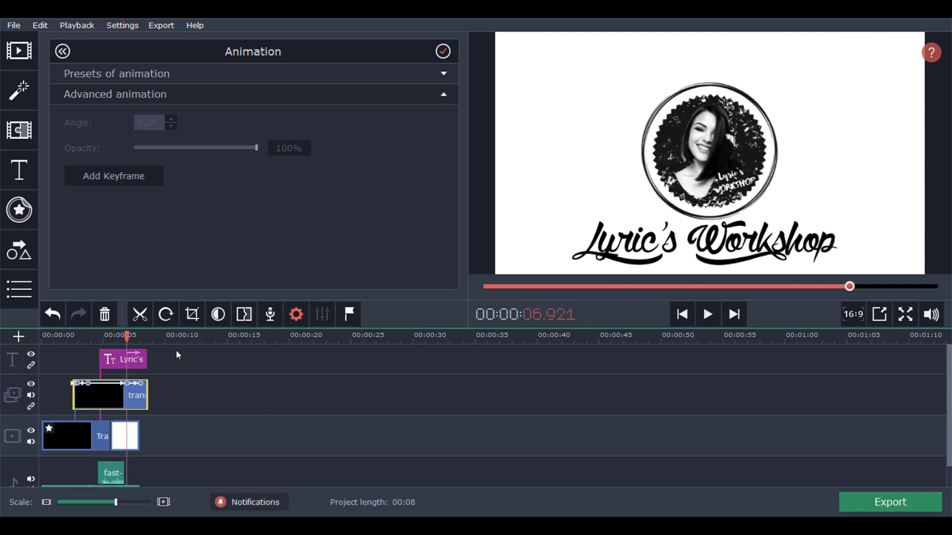
left_click(130, 386)
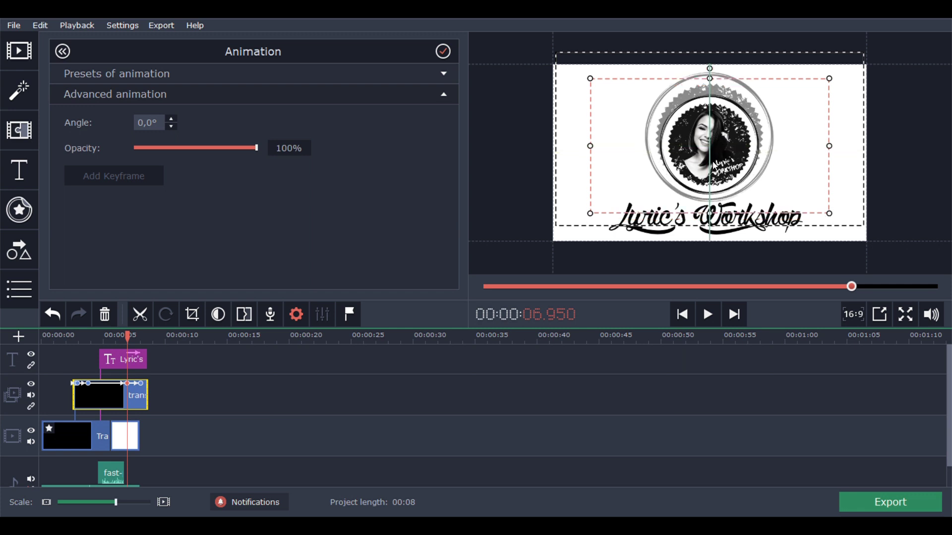
left_click_drag(715, 171, 717, 152)
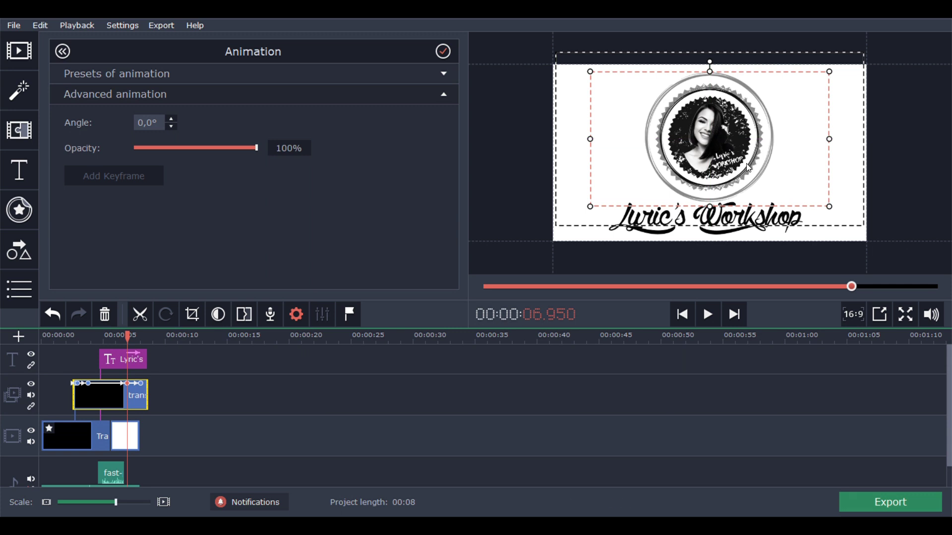
left_click(76, 339)
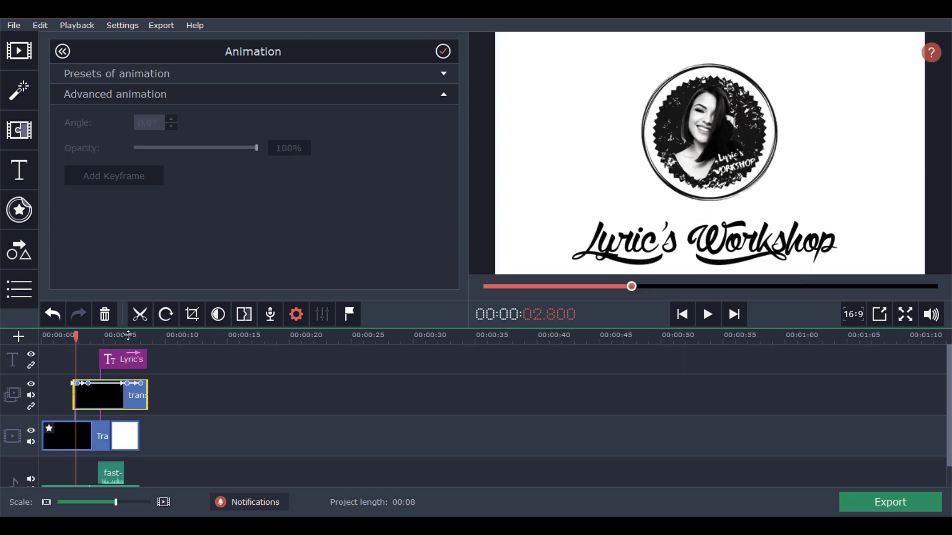
left_click(713, 314)
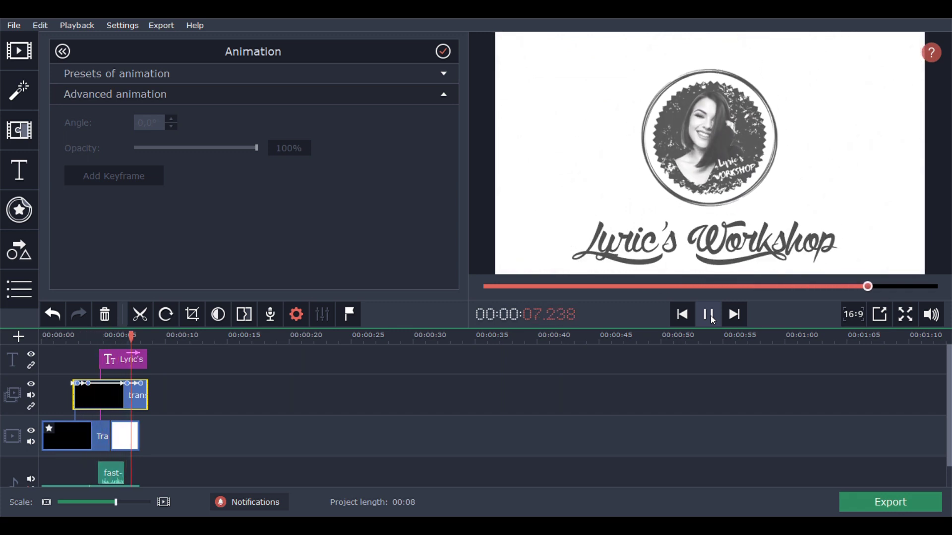
Nudge the Lyric's Workshop title up slightly and replay the intro from 1.8 s
left_click(709, 315)
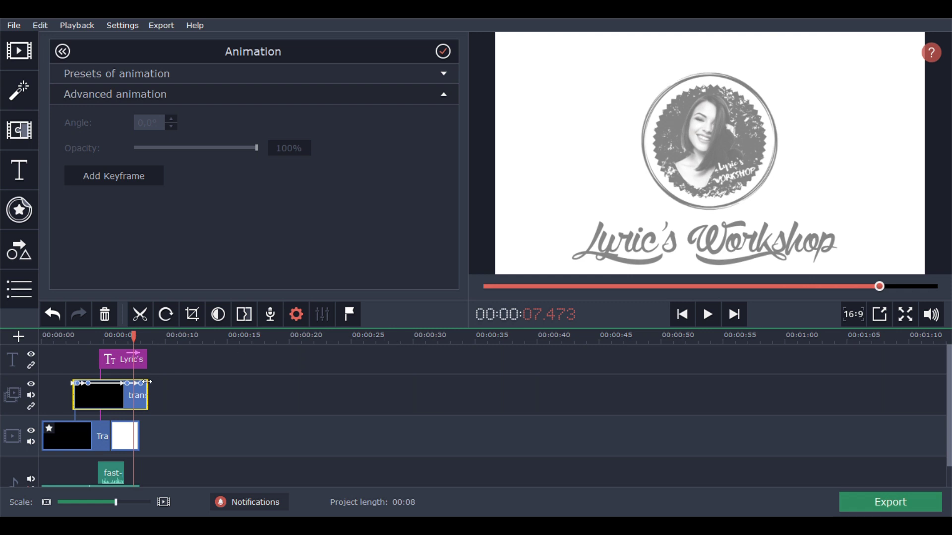
double_click(113, 361)
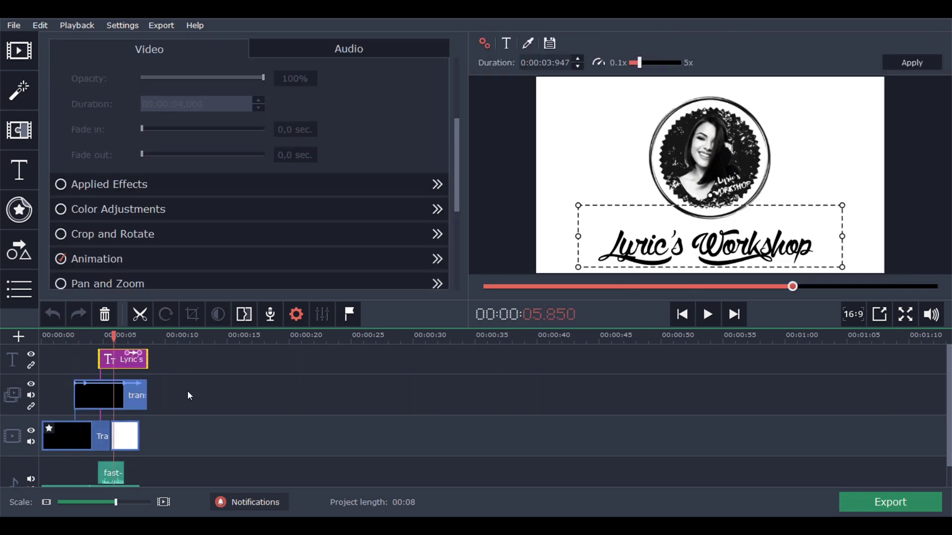
left_click_drag(712, 250, 714, 242)
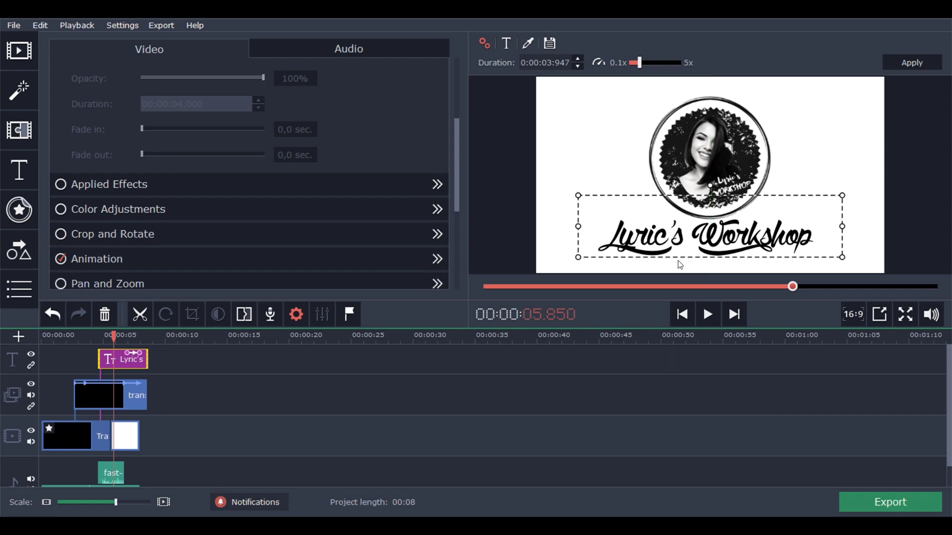
left_click(63, 335)
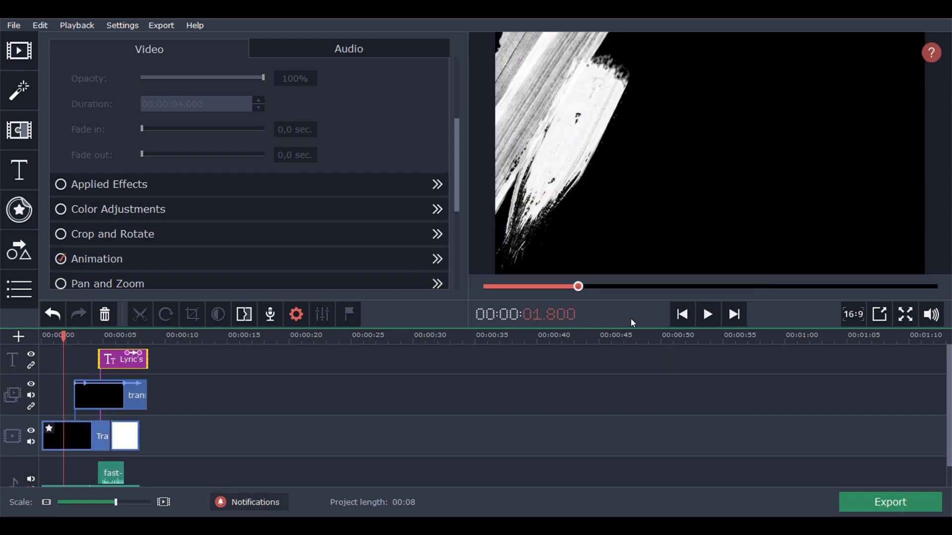
left_click(710, 316)
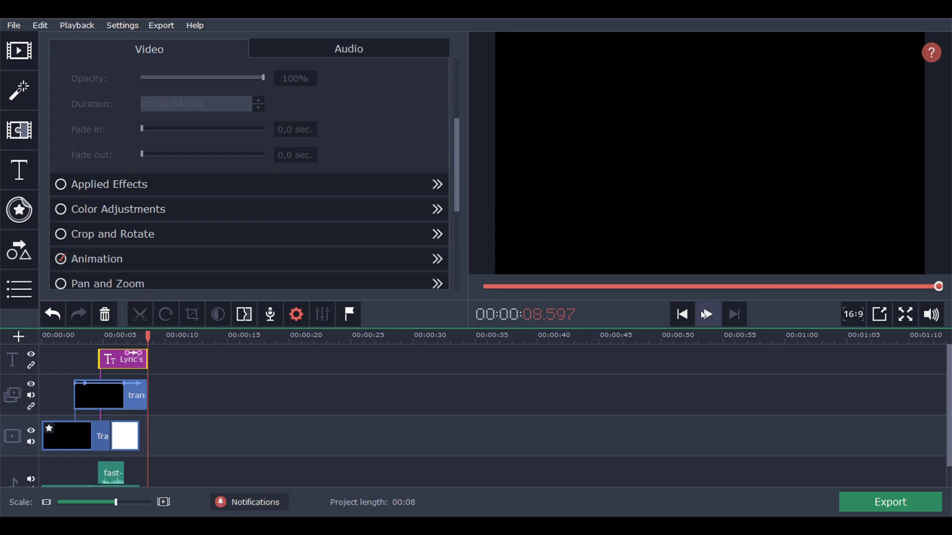
left_click(128, 338)
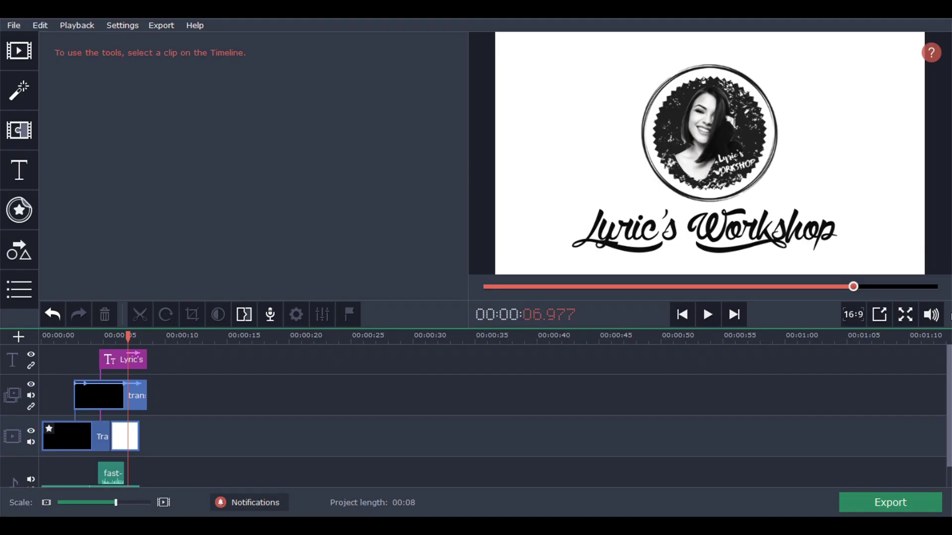